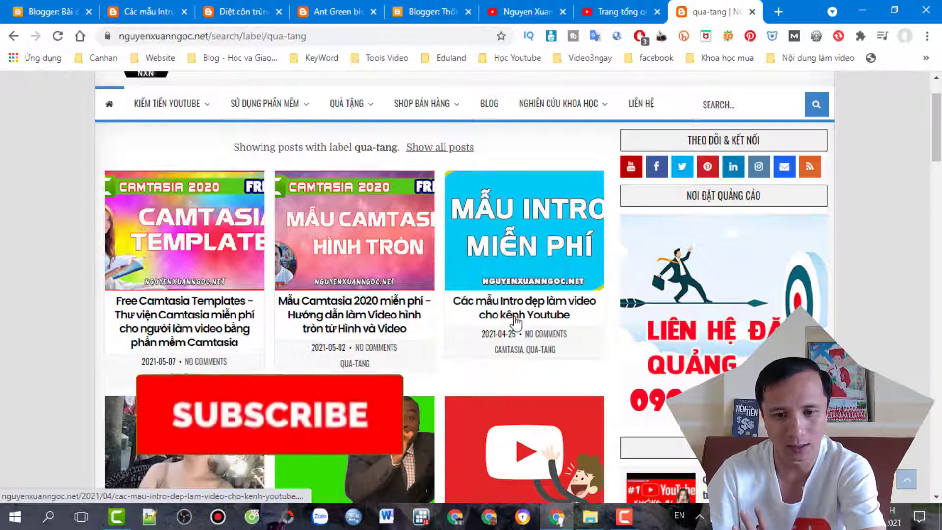
Step: Switch to File Explorer and extract Colorfull Particle Intro.zip into its current folder, 15 Template Intro For Camtasia 9
{"action": "left_click", "coordinate": [591, 520]}
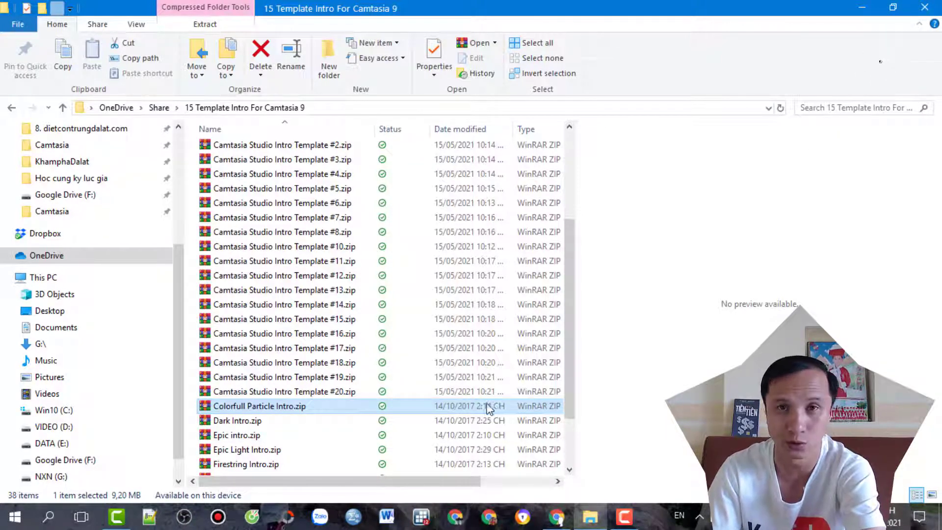
{"action": "right_click", "coordinate": [279, 409]}
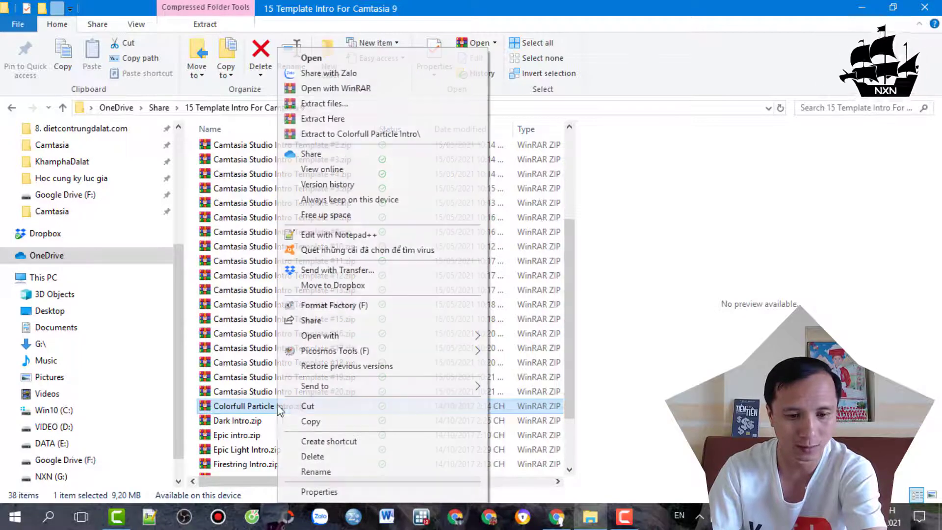
{"action": "left_click", "coordinate": [265, 410]}
{"action": "right_click", "coordinate": [264, 408]}
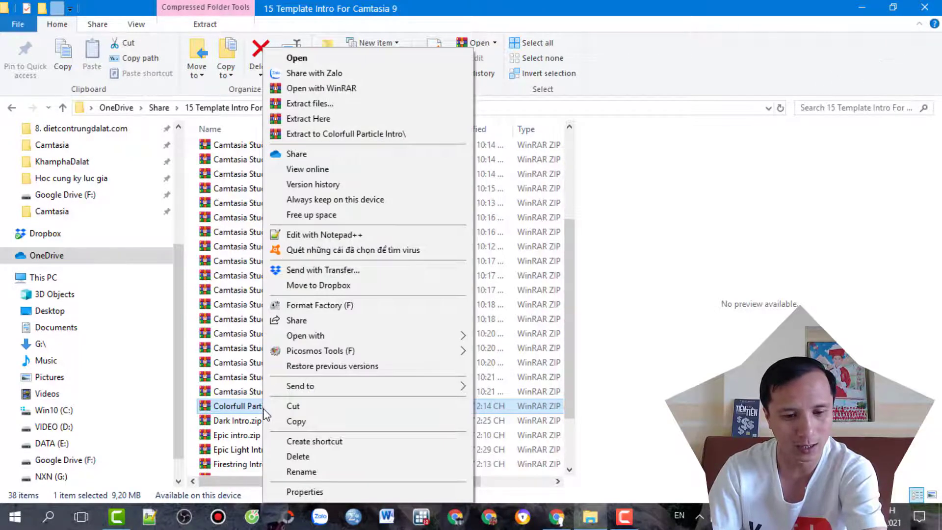
{"action": "left_click", "coordinate": [326, 120]}
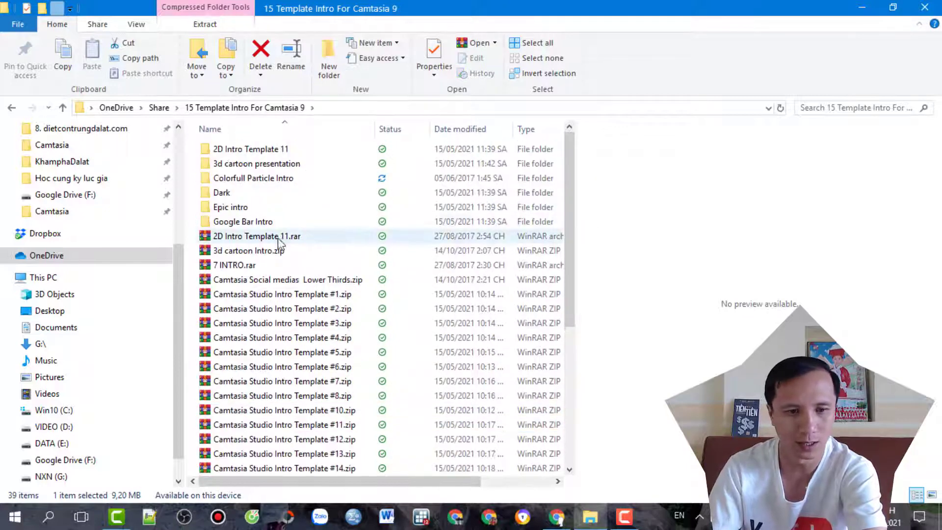
Step: Open the Colorfull particle.camproj project from the extracted Colorfull Particle Intro folder in Camtasia Studio
{"action": "left_click", "coordinate": [239, 180]}
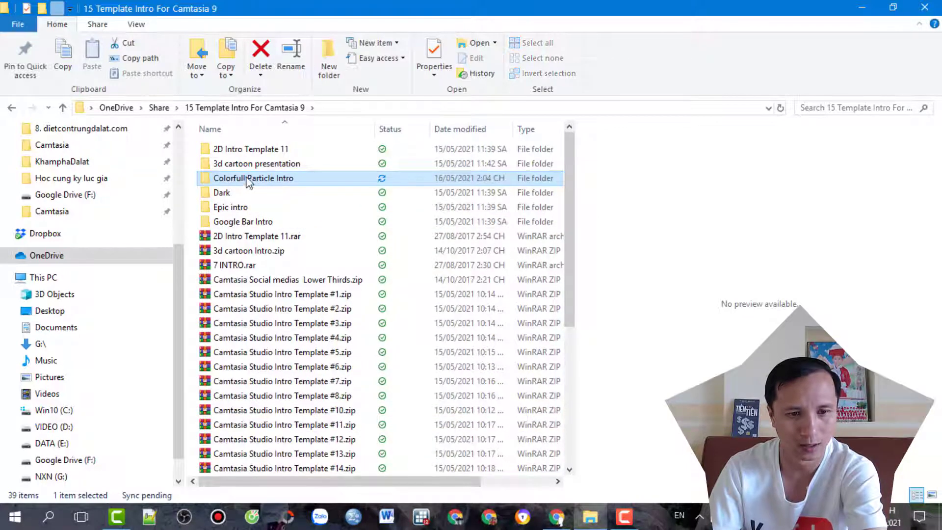
{"action": "double_click", "coordinate": [245, 179]}
{"action": "left_click", "coordinate": [259, 192]}
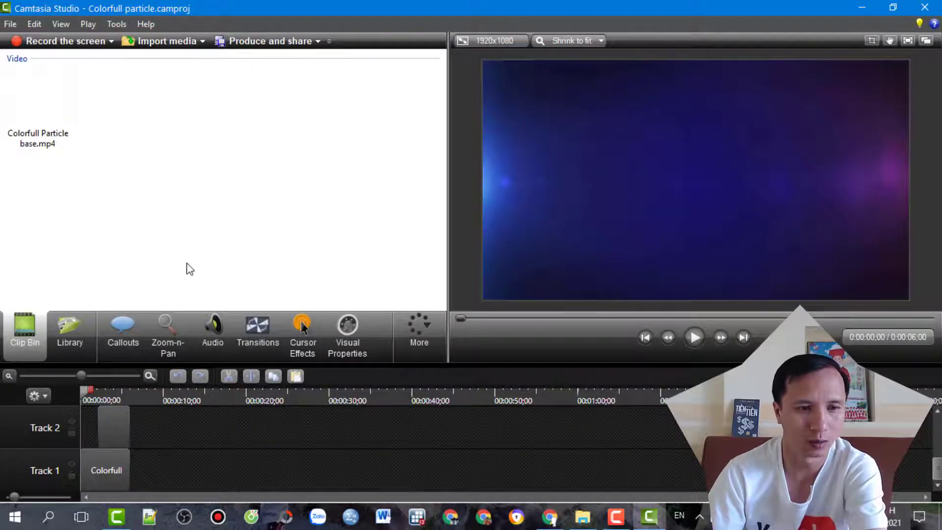
Step: Enlarge the timeline scale and examine the base video clip and the GLITCH TEXT group at 0:00:02;20
{"action": "left_click", "coordinate": [149, 377]}
{"action": "left_click", "coordinate": [149, 376]}
{"action": "left_click", "coordinate": [148, 377]}
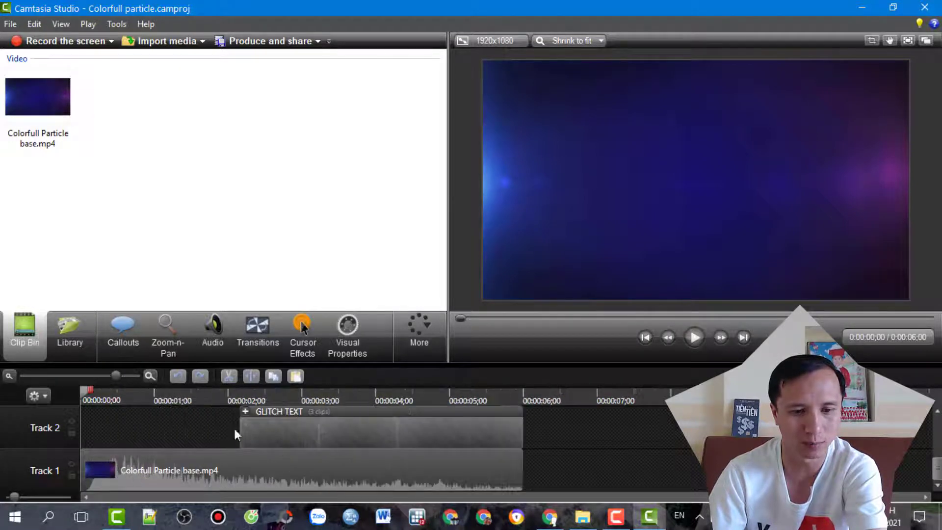
{"action": "left_click", "coordinate": [468, 473]}
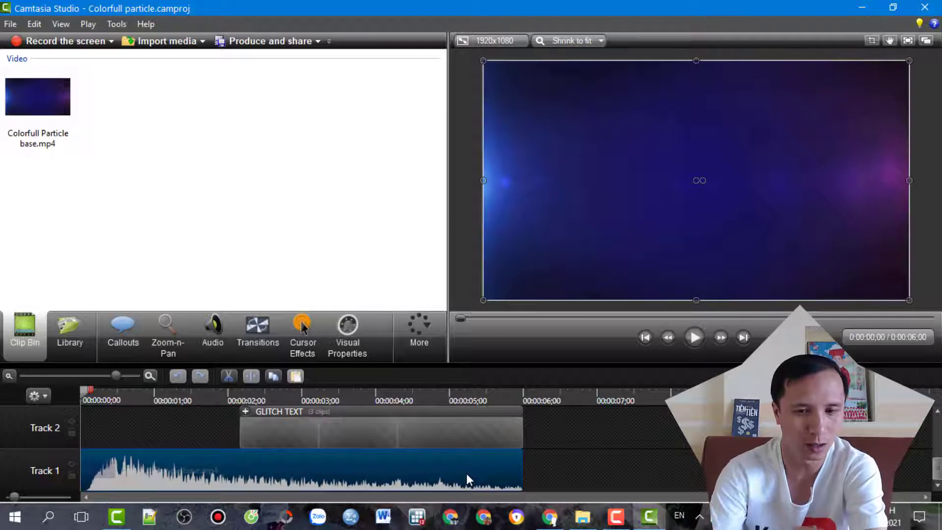
{"action": "left_click_drag", "start_coordinate": [86, 391], "coordinate": [276, 433]}
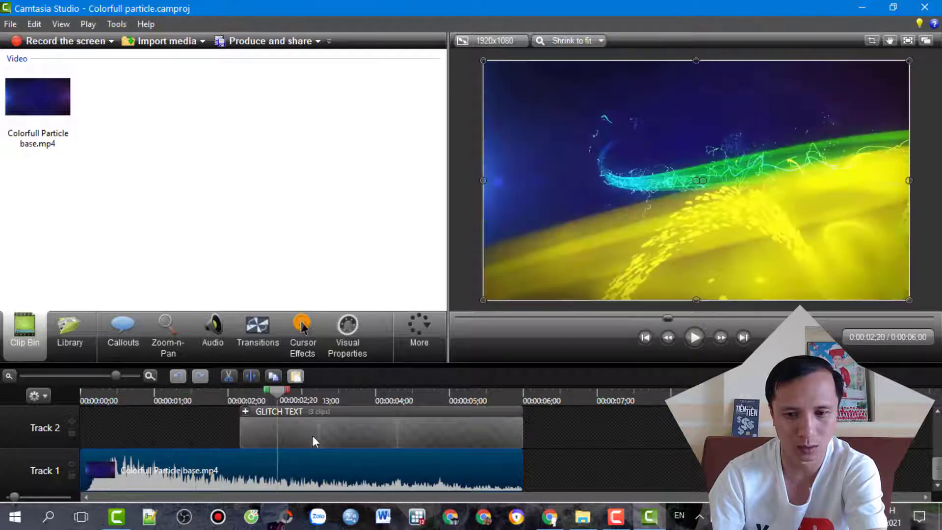
{"action": "left_click", "coordinate": [289, 427]}
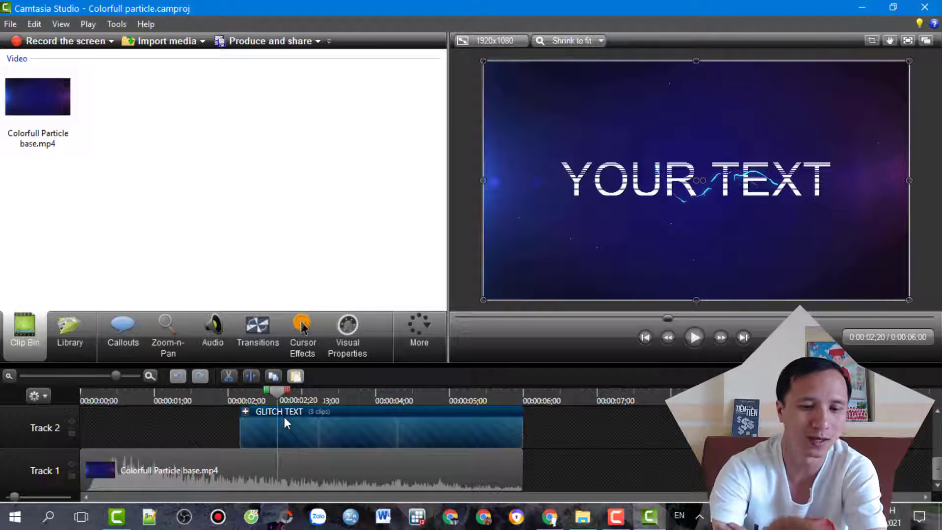
Step: Separate the audio from the Colorfull Particle base.mp4 clip on Track 1 and delete the separated audio
{"action": "left_click", "coordinate": [296, 467]}
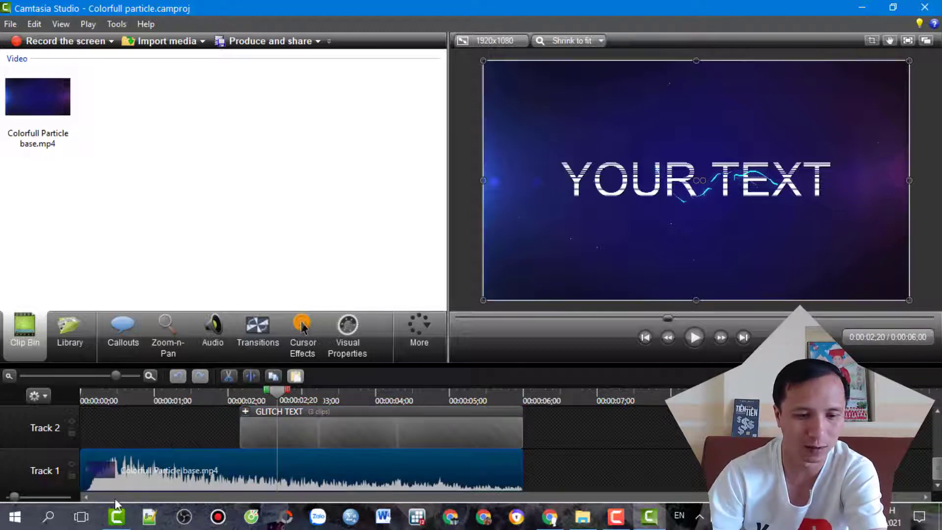
{"action": "right_click", "coordinate": [163, 472]}
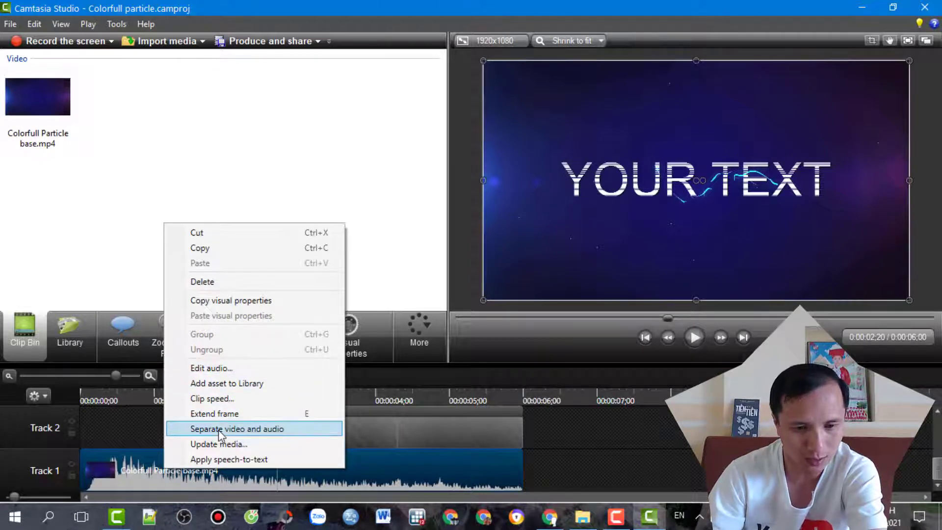
{"action": "left_click", "coordinate": [256, 431]}
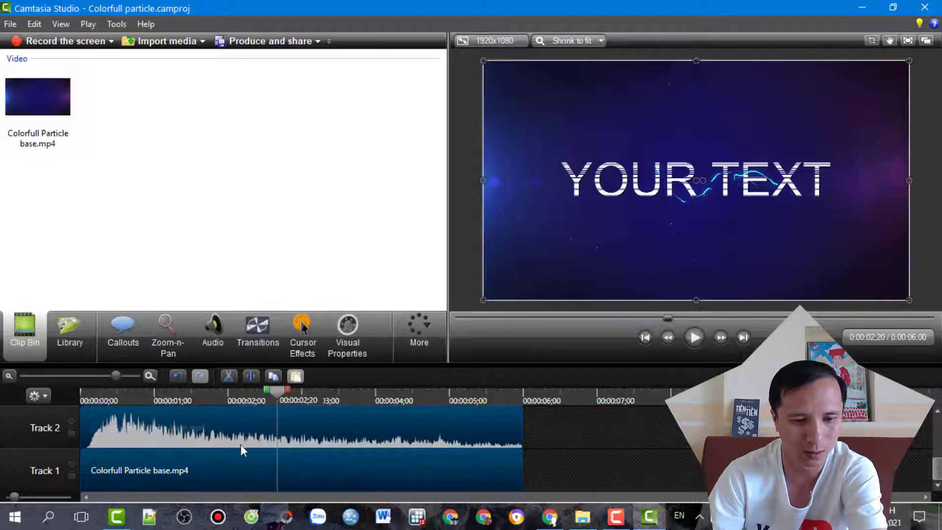
{"action": "left_click", "coordinate": [222, 430]}
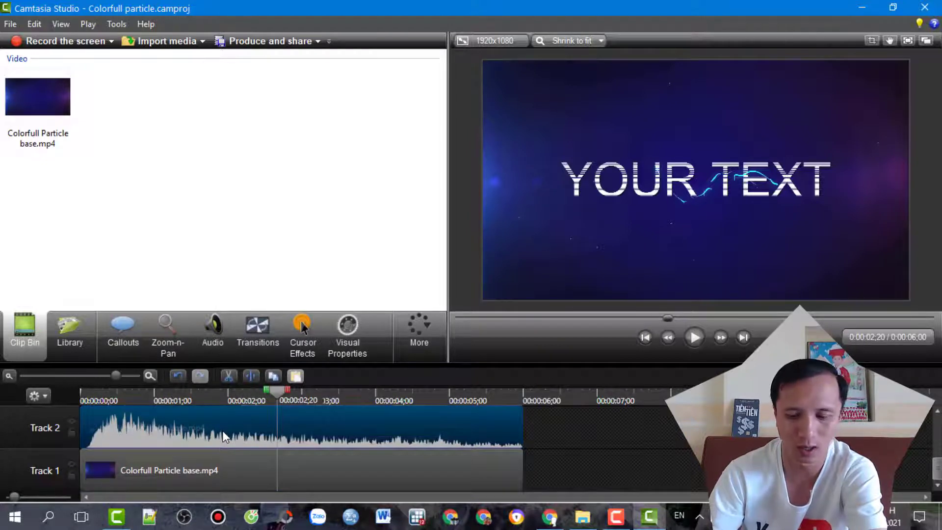
{"action": "key", "text": "Delete"}
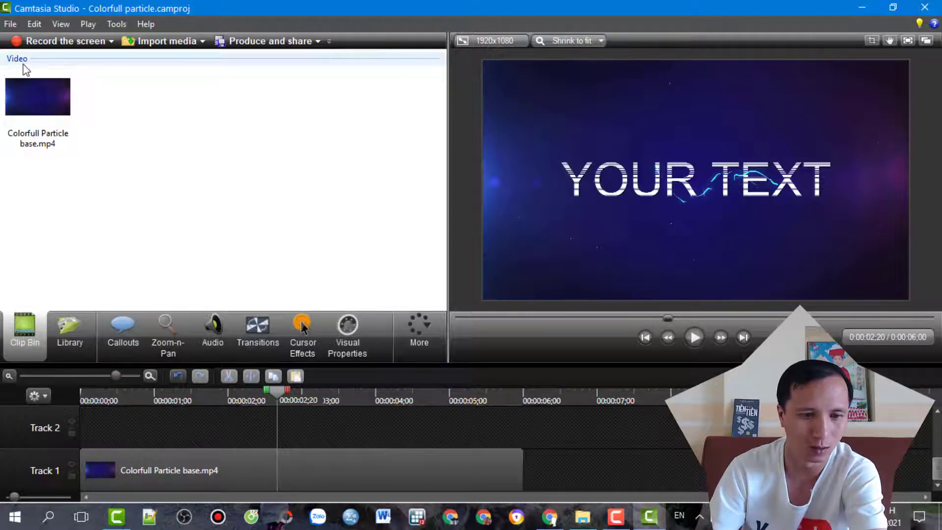
Step: Import the music file See You On The Otherside - The 126ers.mp3 from the 2020 subfolder of 2.Music
{"action": "left_click", "coordinate": [10, 23]}
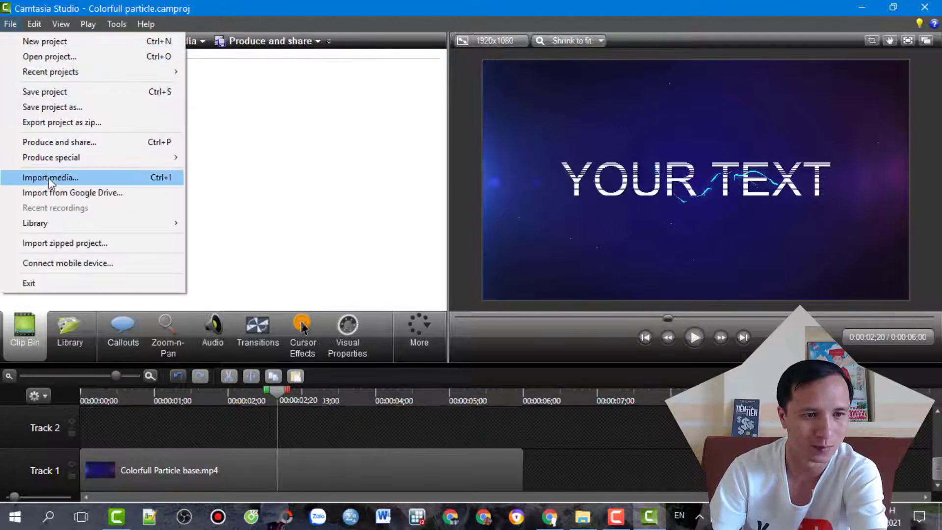
{"action": "left_click", "coordinate": [51, 179]}
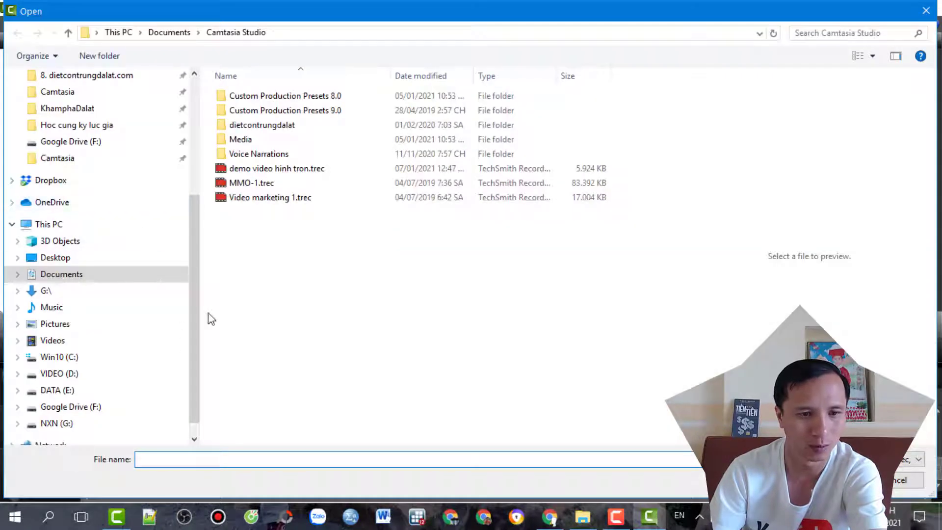
{"action": "left_click_drag", "start_coordinate": [194, 316], "coordinate": [183, 238]}
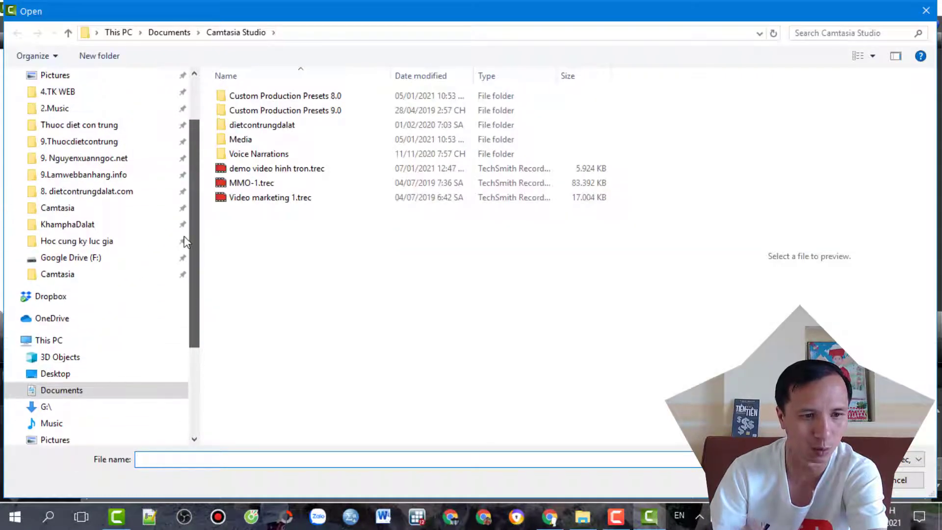
{"action": "left_click", "coordinate": [55, 107]}
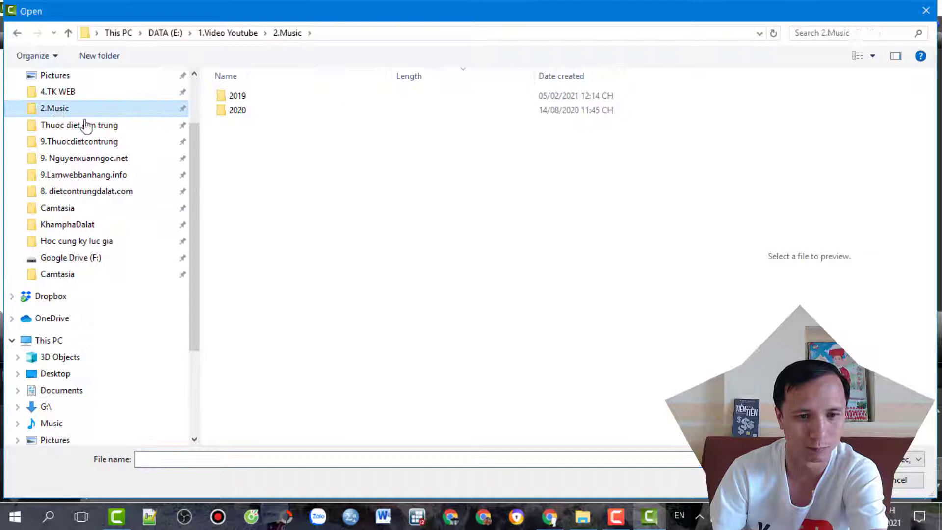
{"action": "double_click", "coordinate": [238, 110]}
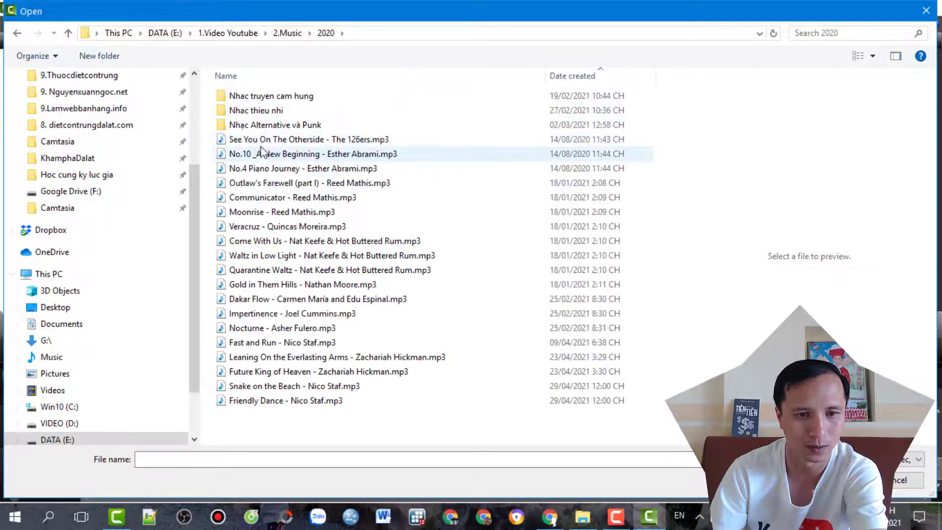
{"action": "left_click", "coordinate": [267, 143]}
{"action": "key", "text": "Return"}
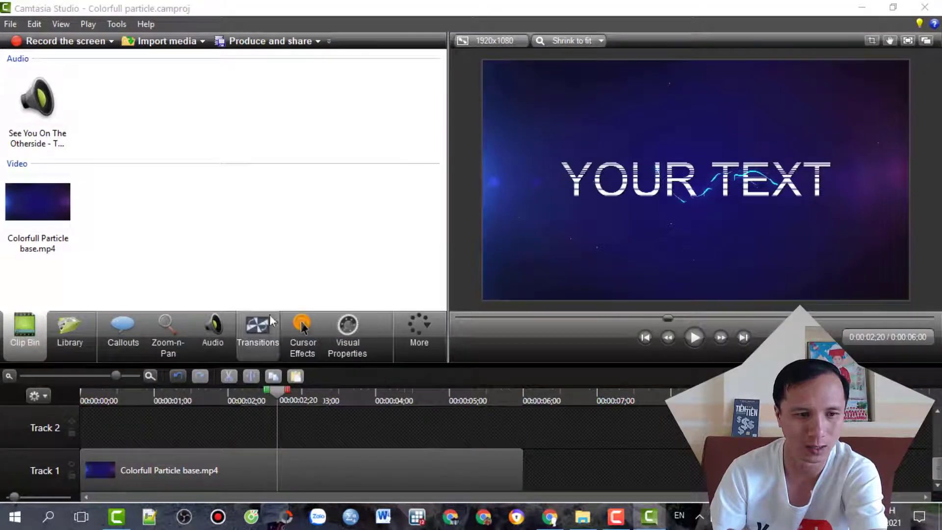
Step: Add the imported music to the timeline and place it on Track 2, starting at 0:00:00;00
{"action": "left_click", "coordinate": [36, 204]}
{"action": "left_click", "coordinate": [24, 116]}
{"action": "right_click", "coordinate": [23, 115]}
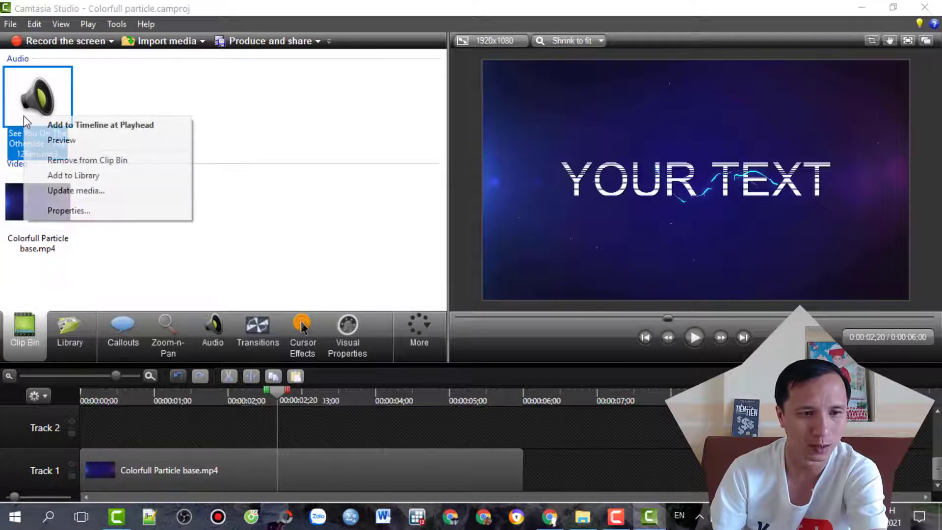
{"action": "left_click", "coordinate": [79, 124]}
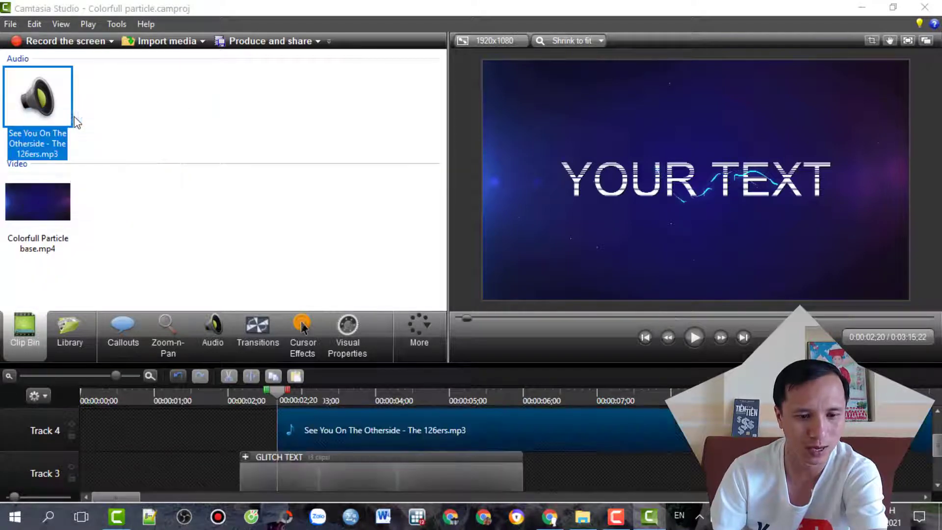
{"action": "left_click", "coordinate": [369, 425]}
{"action": "key", "text": "Delete"}
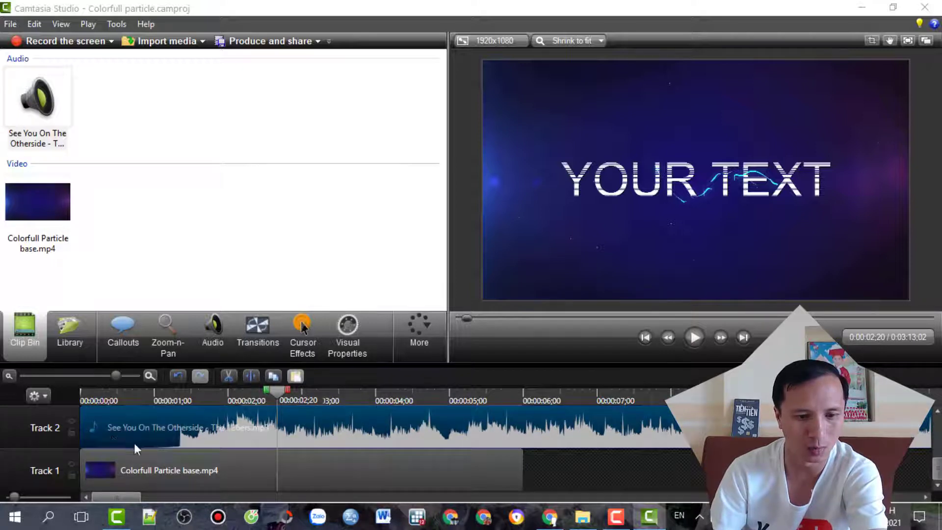
Step: Trim the silent opening off the music clip, then split it at 0:00:06;00 and delete the part beyond the video's end
{"action": "left_click_drag", "start_coordinate": [85, 433], "coordinate": [204, 436]}
{"action": "key", "text": "ctrl+z"}
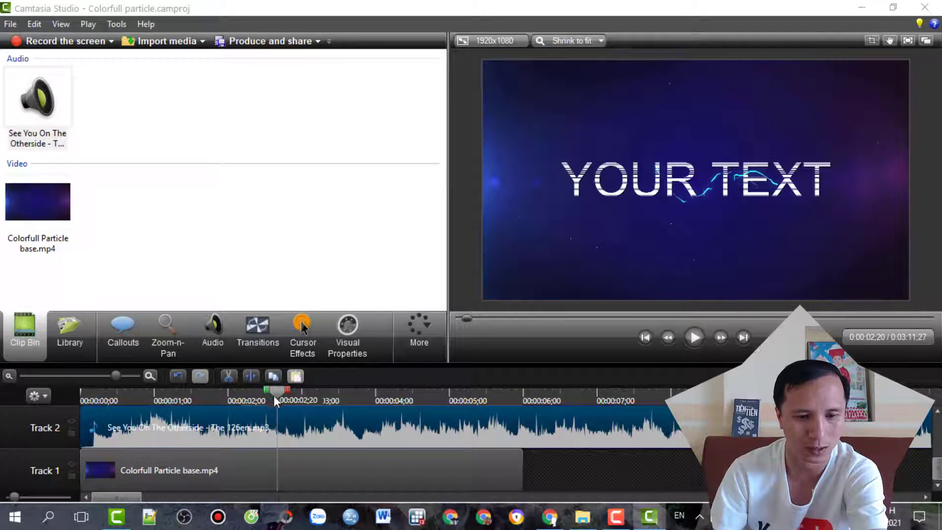
{"action": "left_click_drag", "start_coordinate": [326, 399], "coordinate": [523, 399]}
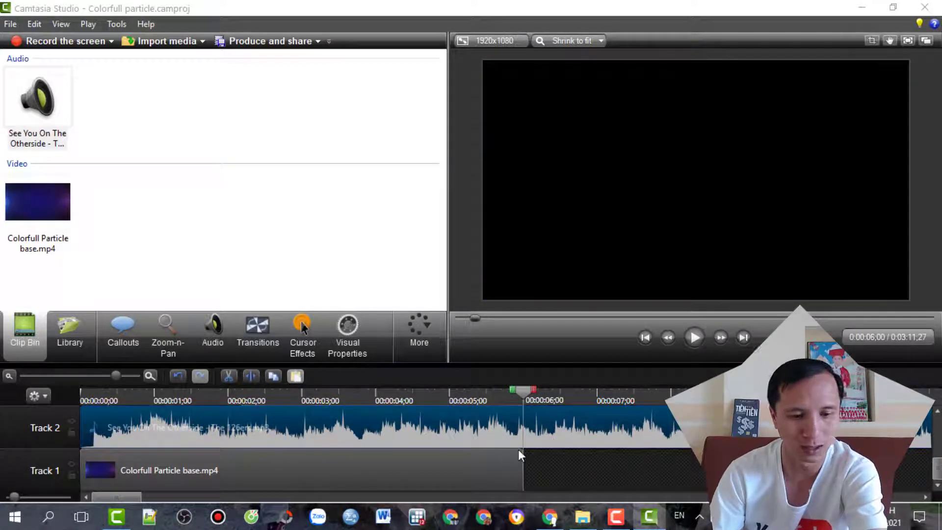
{"action": "left_click", "coordinate": [252, 375]}
{"action": "left_click", "coordinate": [620, 439]}
{"action": "key", "text": "Delete"}
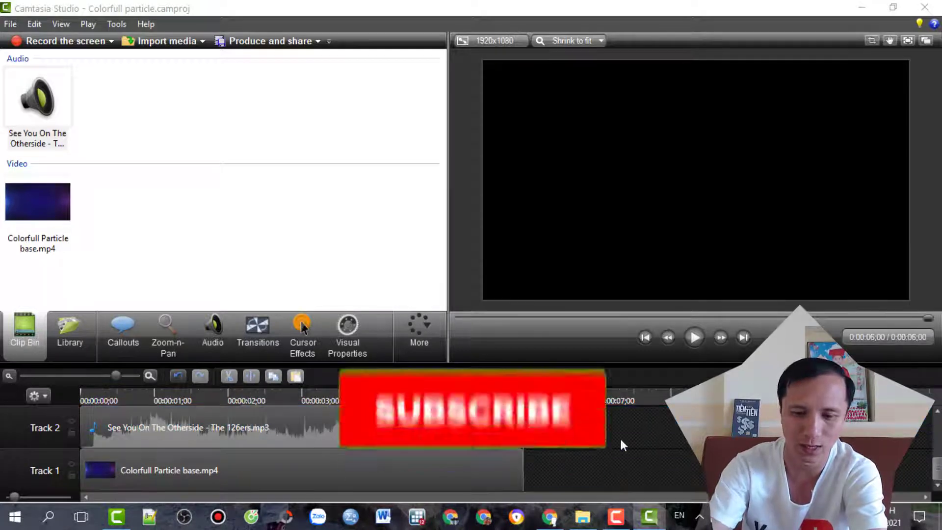
Step: Apply a fade-in and a fade-out to the music clip on Track 2
{"action": "left_click", "coordinate": [454, 431]}
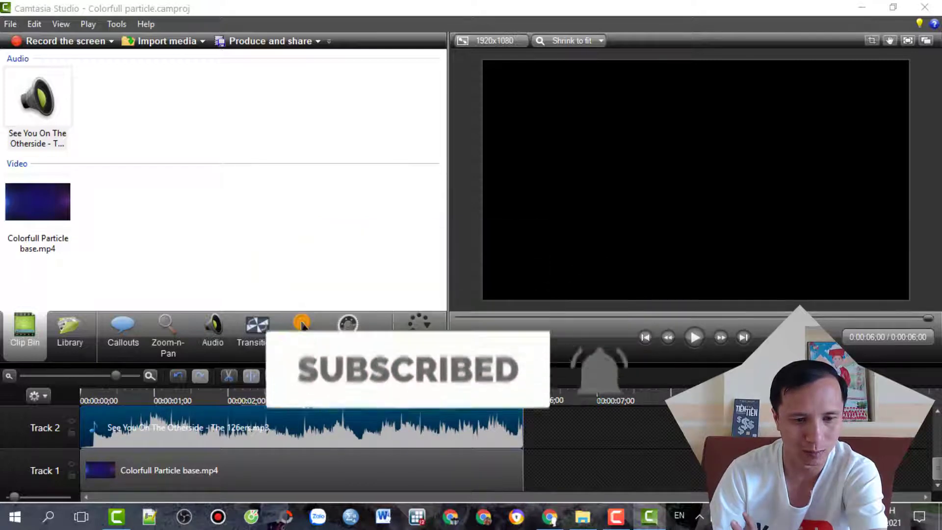
{"action": "left_click", "coordinate": [211, 339]}
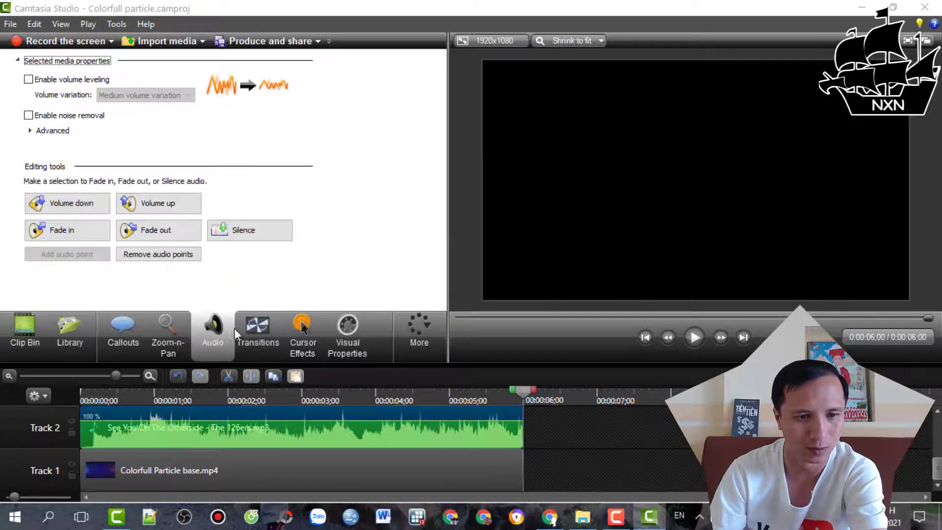
{"action": "left_click", "coordinate": [65, 231]}
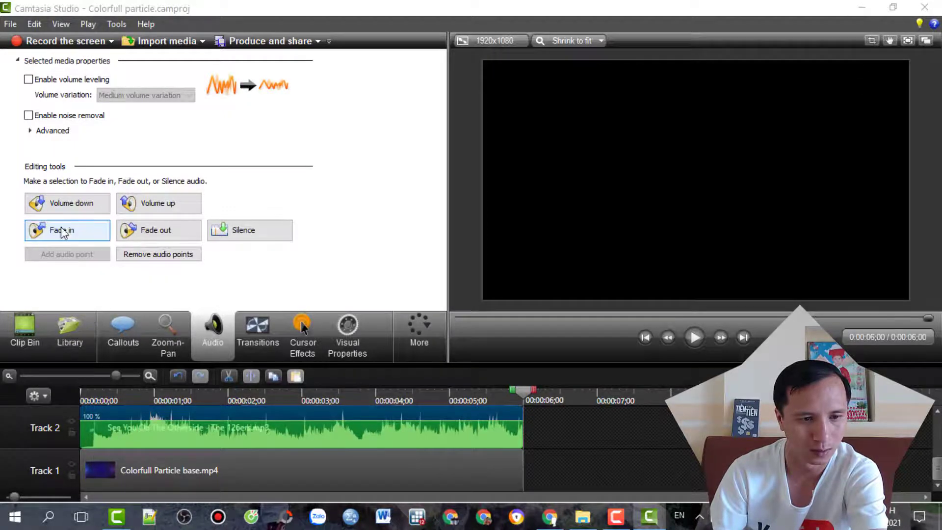
{"action": "left_click", "coordinate": [149, 233]}
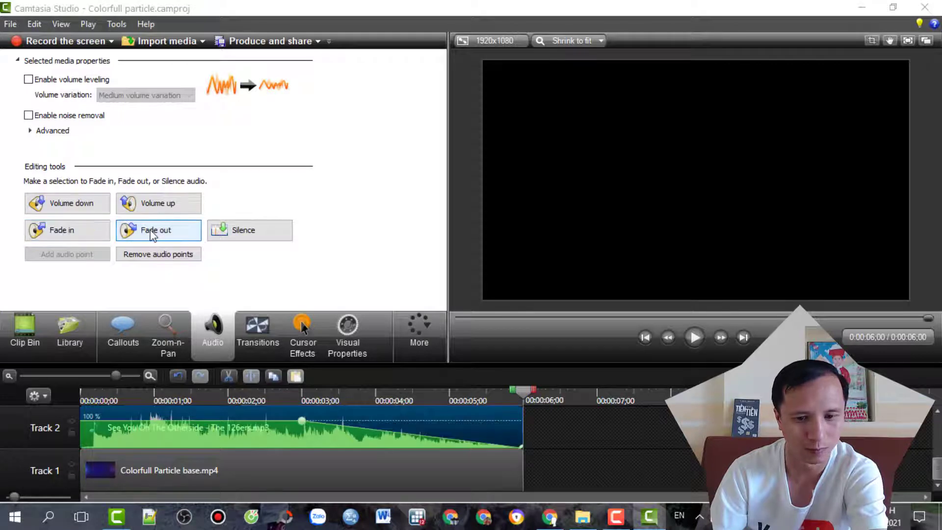
{"action": "left_click", "coordinate": [64, 228]}
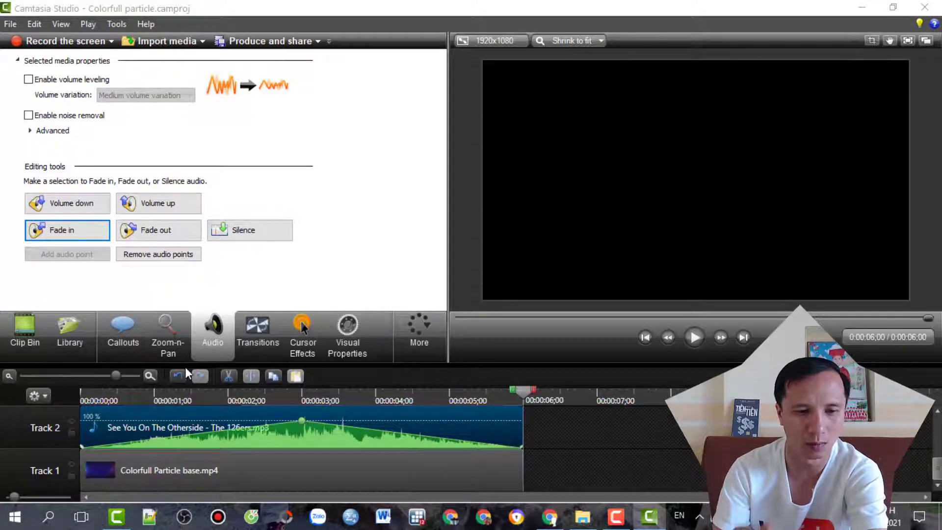
Step: Replace the YOUR TEXT placeholder in the first GLITCH TEXT clip on Track 3 with the creator's website address
{"action": "scroll", "coordinate": [318, 460], "scroll_direction": "up", "scroll_amount": 4}
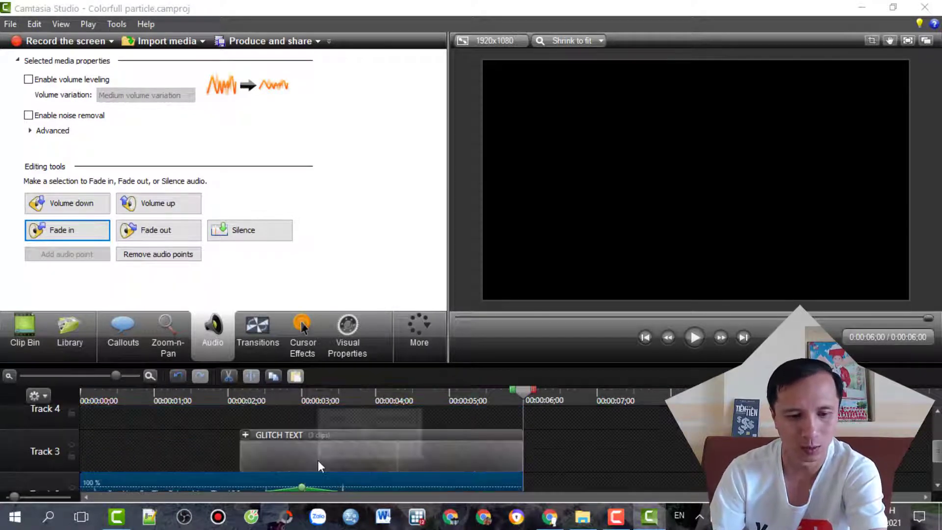
{"action": "scroll", "coordinate": [318, 463], "scroll_direction": "up", "scroll_amount": 1}
{"action": "left_click_drag", "start_coordinate": [520, 393], "coordinate": [270, 452]}
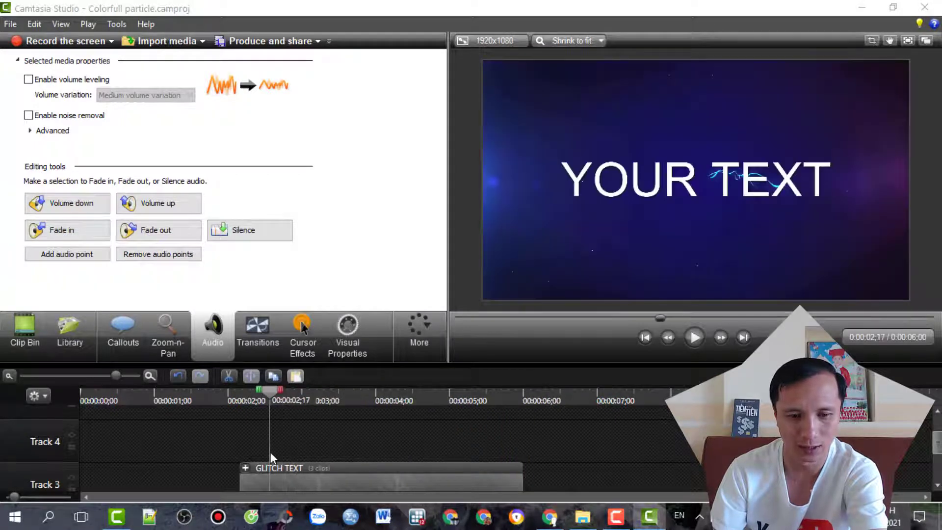
{"action": "left_click_drag", "start_coordinate": [230, 408], "coordinate": [278, 416]}
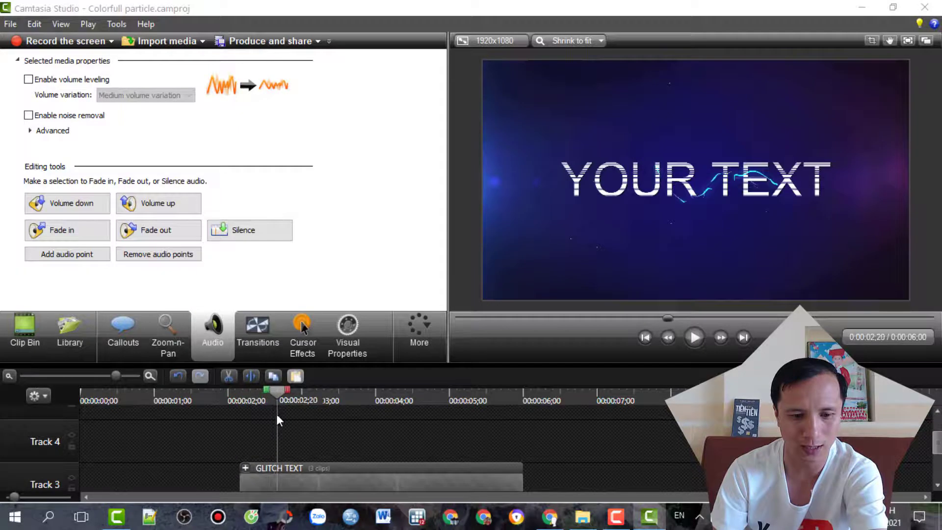
{"action": "left_click", "coordinate": [668, 206]}
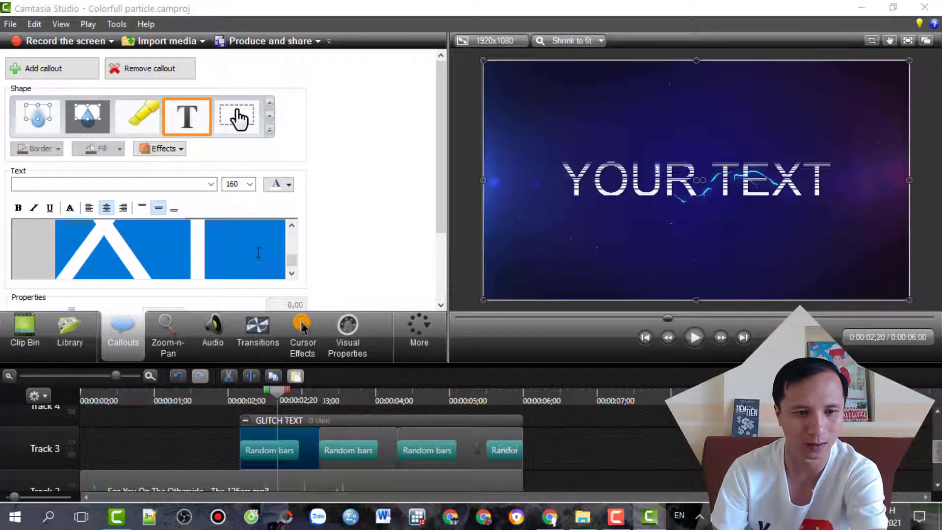
{"action": "scroll", "coordinate": [259, 253], "scroll_direction": "up", "scroll_amount": 2}
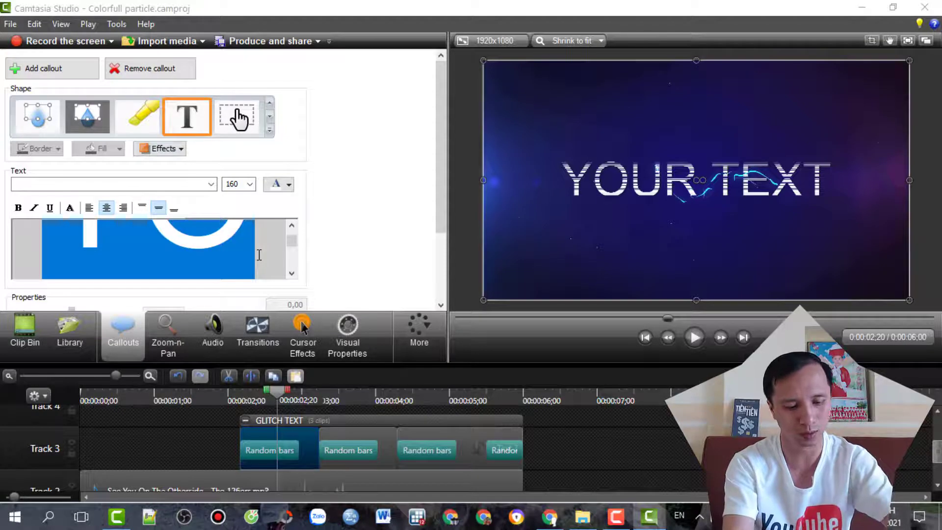
{"action": "type", "text": "NGUYENXUA"}
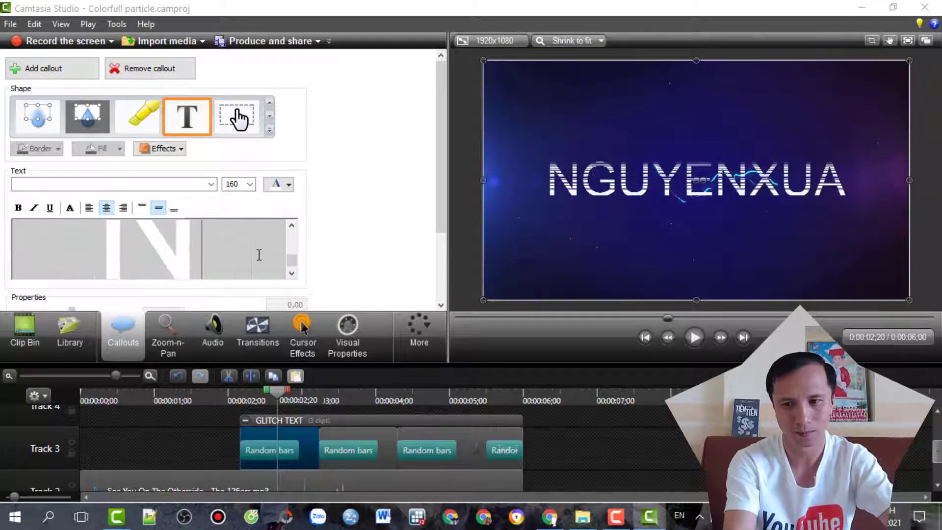
{"action": "type", "text": "NNGOC.NET"}
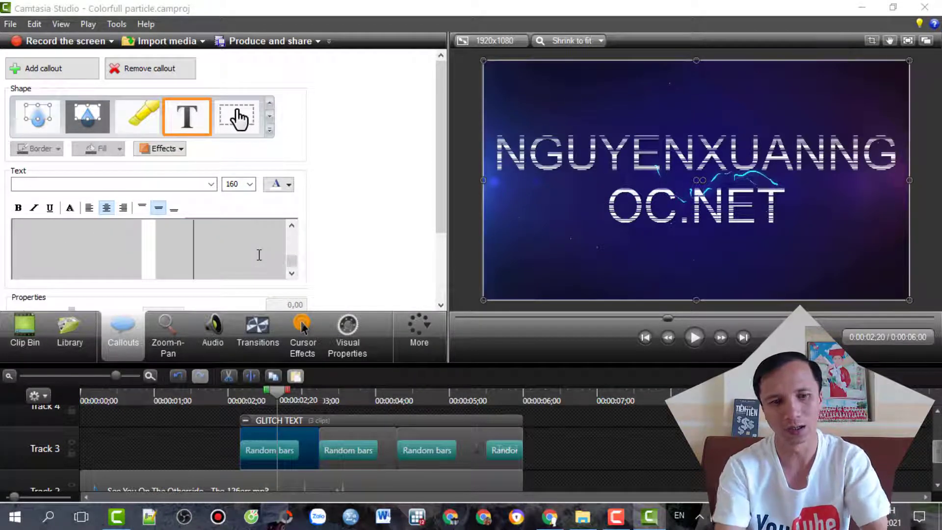
Step: Set the font size of the entire website-address title to 90
{"action": "key", "text": "ctrl+a"}
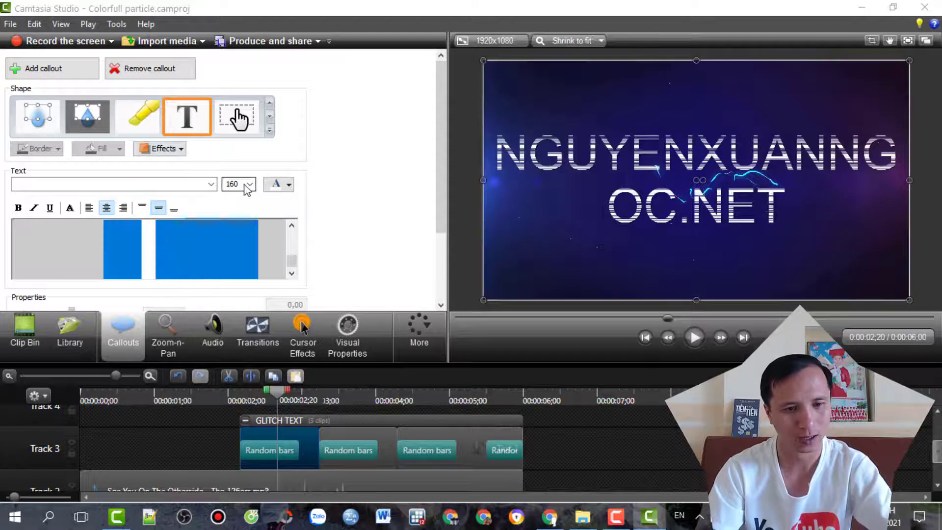
{"action": "left_click", "coordinate": [250, 184]}
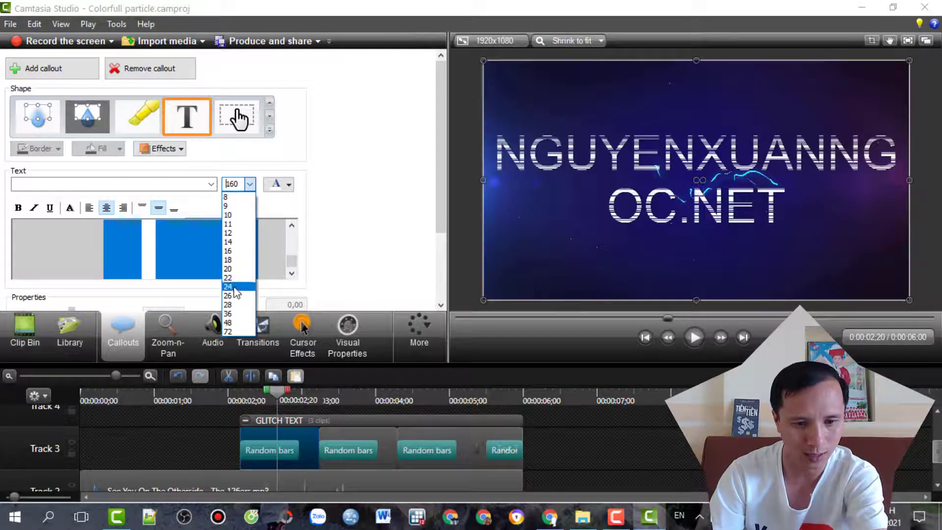
{"action": "left_click", "coordinate": [234, 331]}
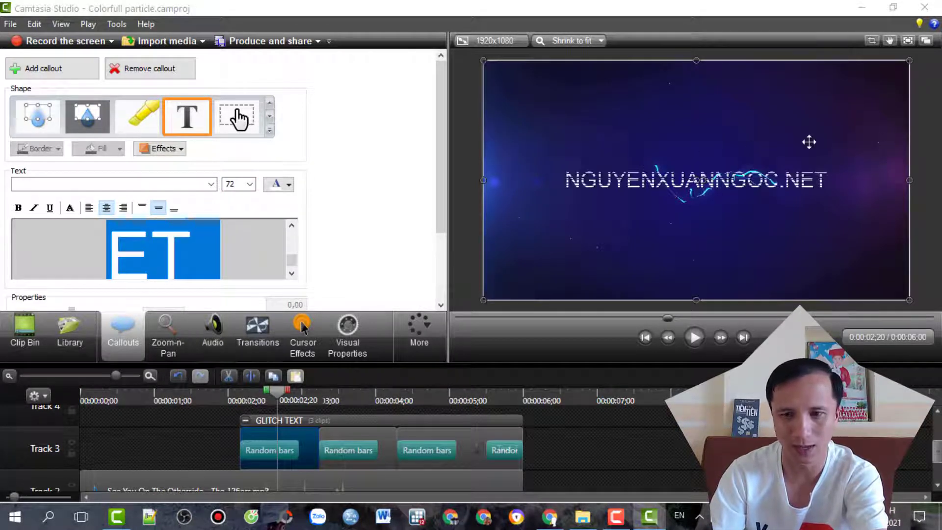
{"action": "double_click", "coordinate": [235, 184]}
{"action": "type", "text": "90"}
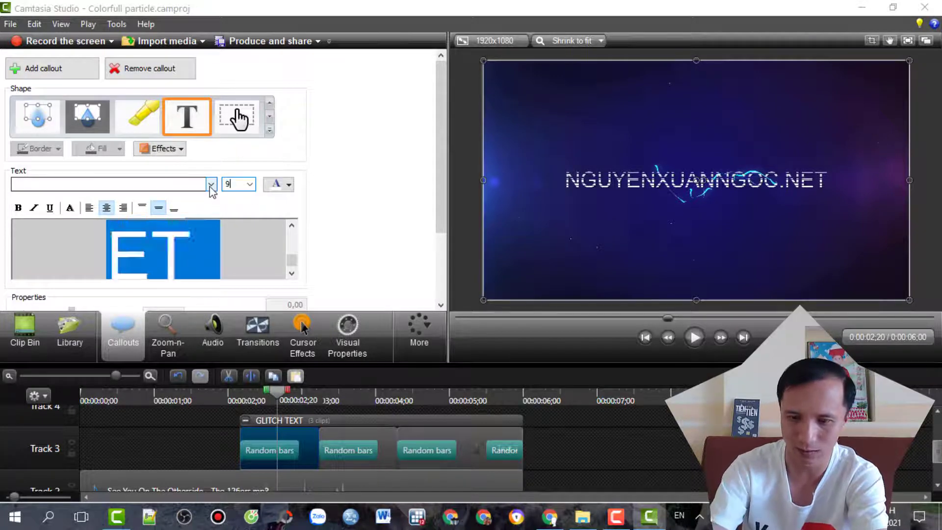
{"action": "key", "text": "Return"}
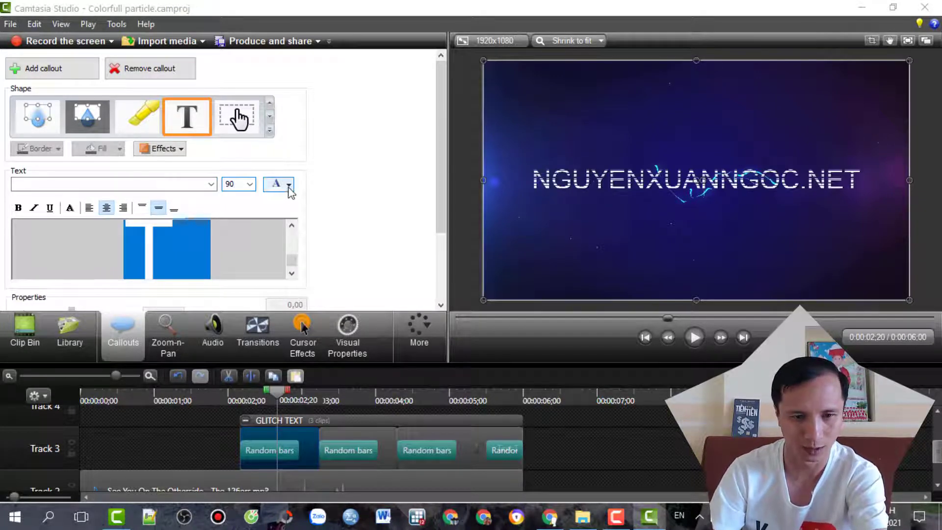
Step: Try red on the website-address title's text and settle on the primary green colour
{"action": "left_click", "coordinate": [289, 185]}
{"action": "left_click", "coordinate": [381, 217]}
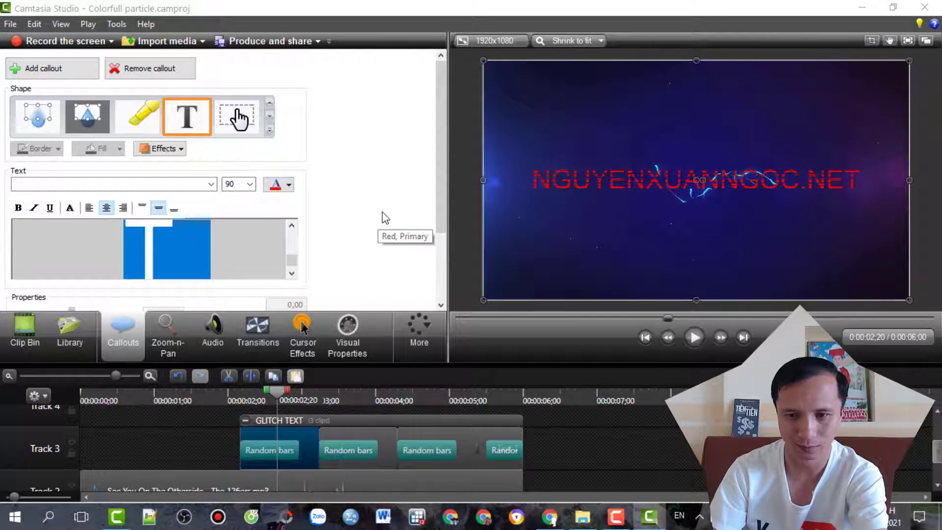
{"action": "left_click", "coordinate": [289, 184]}
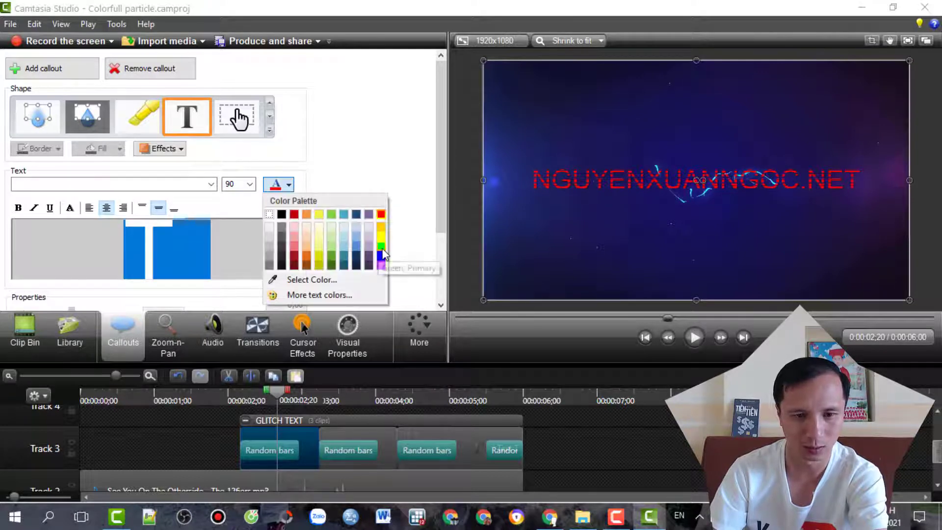
{"action": "left_click", "coordinate": [382, 250]}
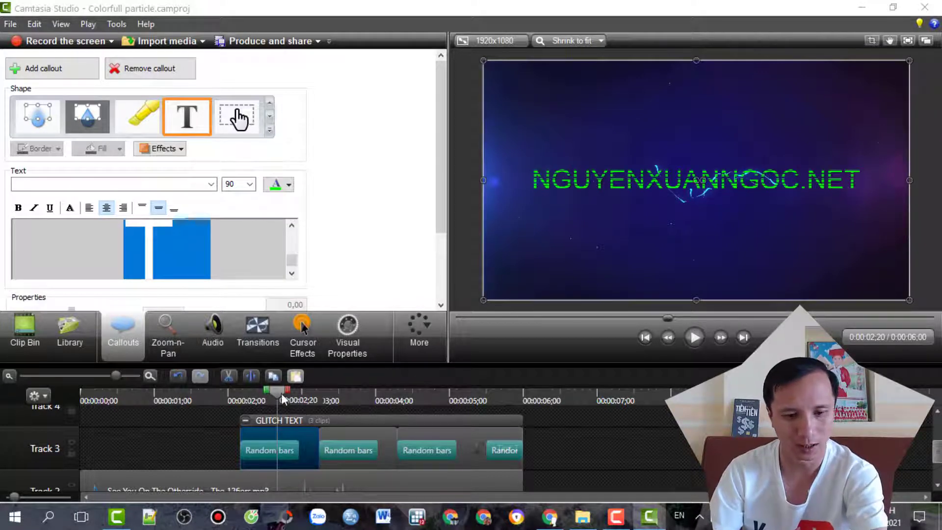
Step: Replace the placeholder text in the second GLITCH TEXT clip with "NƠI CHIA SẼ KIẾN THỨC"
{"action": "left_click_drag", "start_coordinate": [284, 400], "coordinate": [342, 399]}
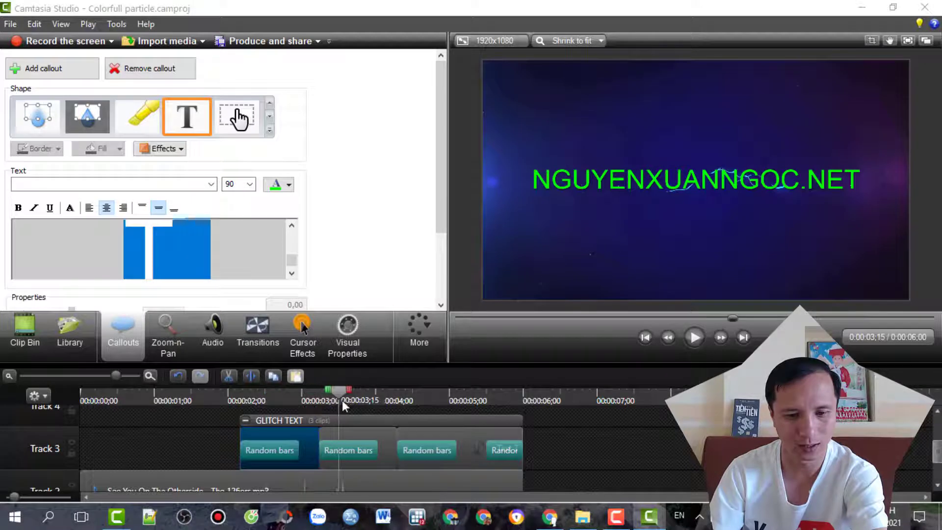
{"action": "left_click", "coordinate": [364, 437]}
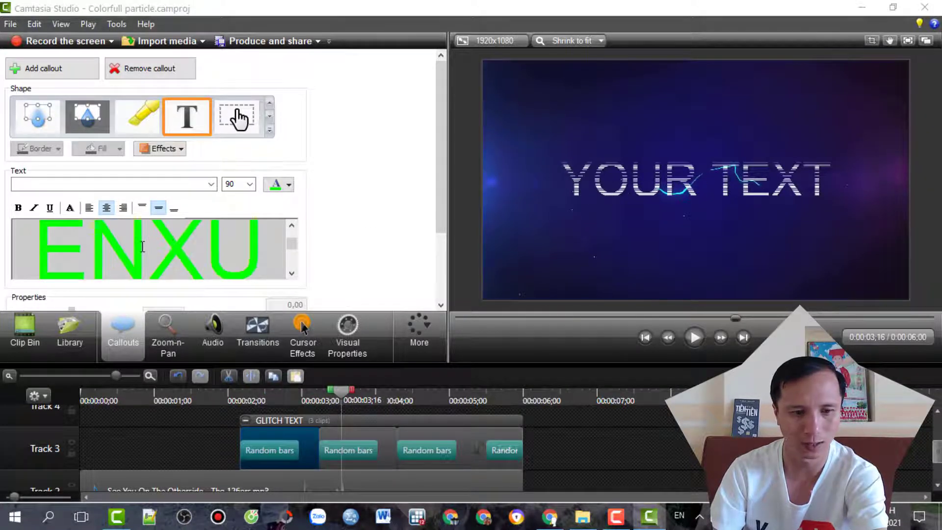
{"action": "left_click", "coordinate": [361, 432]}
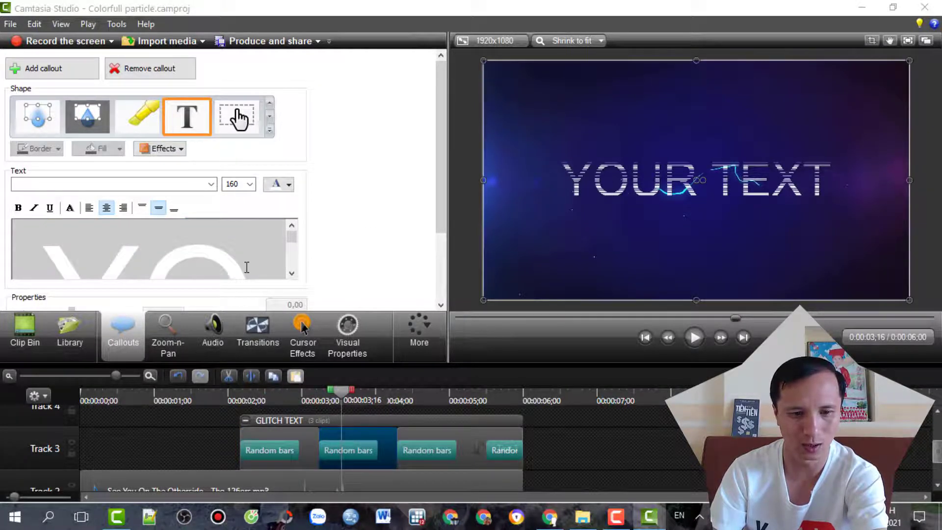
{"action": "key", "text": "ctrl+a"}
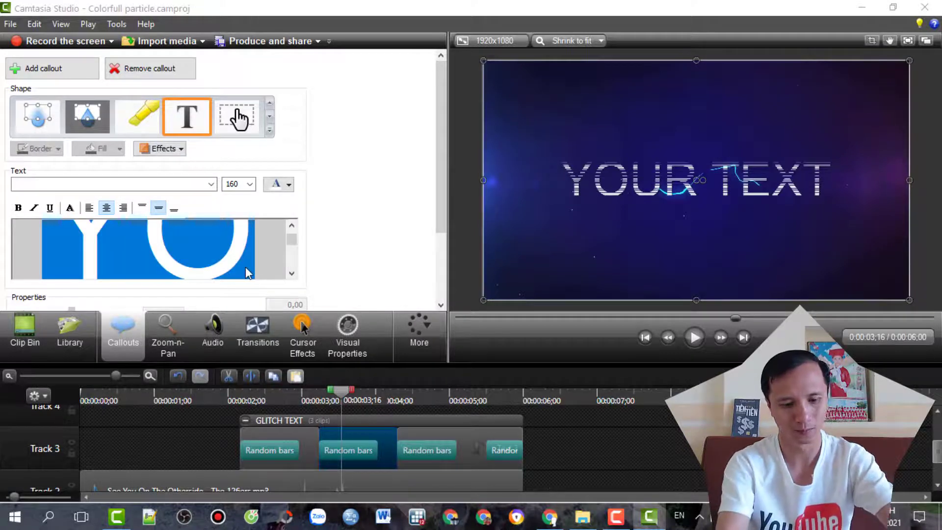
{"action": "type", "text": "NƠI CHIA"}
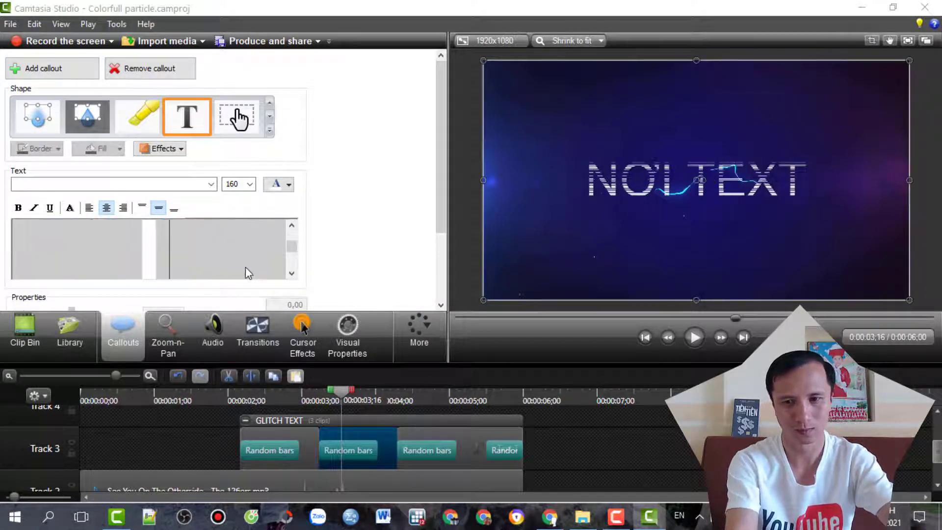
{"action": "type", "text": " SẼ KIẾN THỨC"}
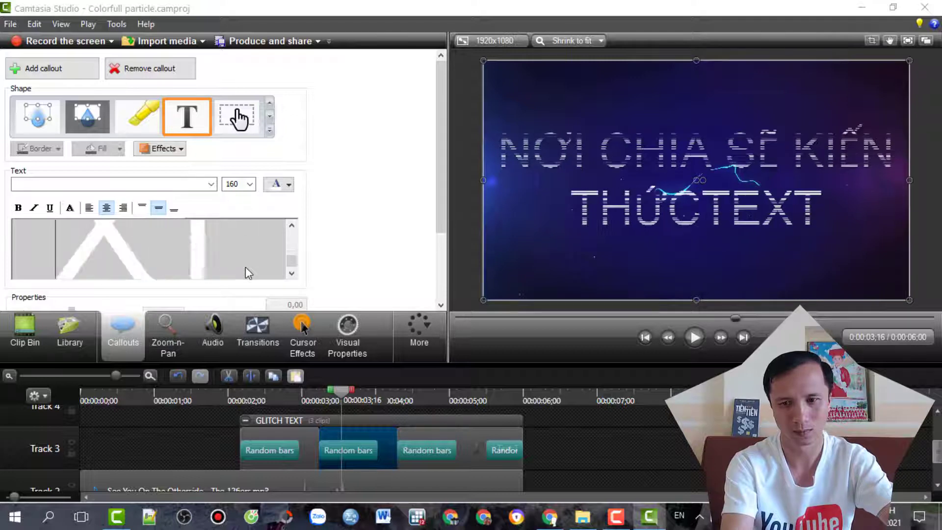
Step: Set the font size of the entire second title to 90
{"action": "key", "text": "ctrl+a"}
{"action": "left_click", "coordinate": [250, 184]}
{"action": "left_click", "coordinate": [235, 351]}
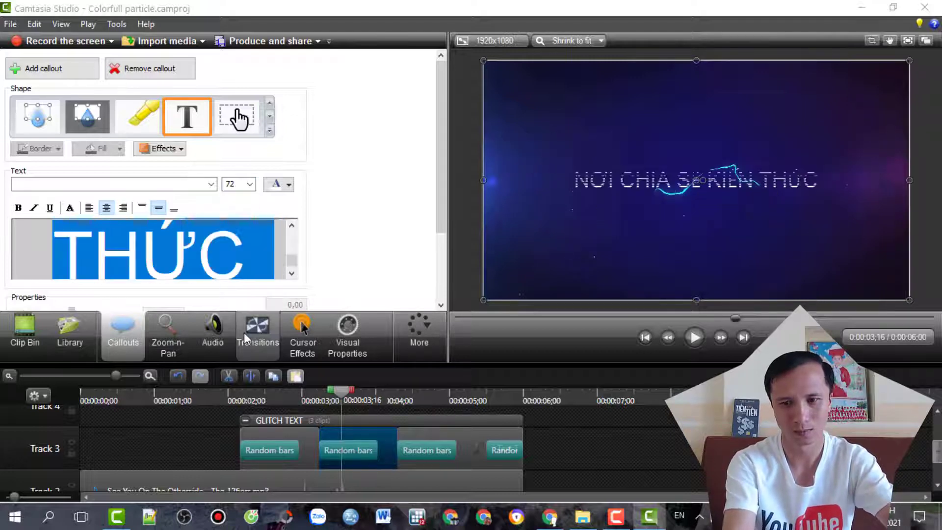
{"action": "type", "text": "90"}
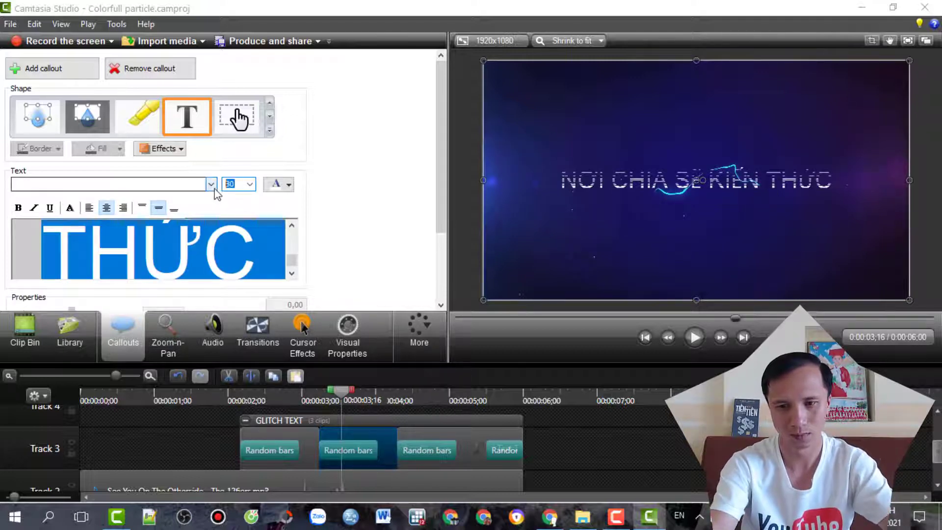
Step: Try blue and red text colours on the second title and set it back to white
{"action": "left_click", "coordinate": [288, 184]}
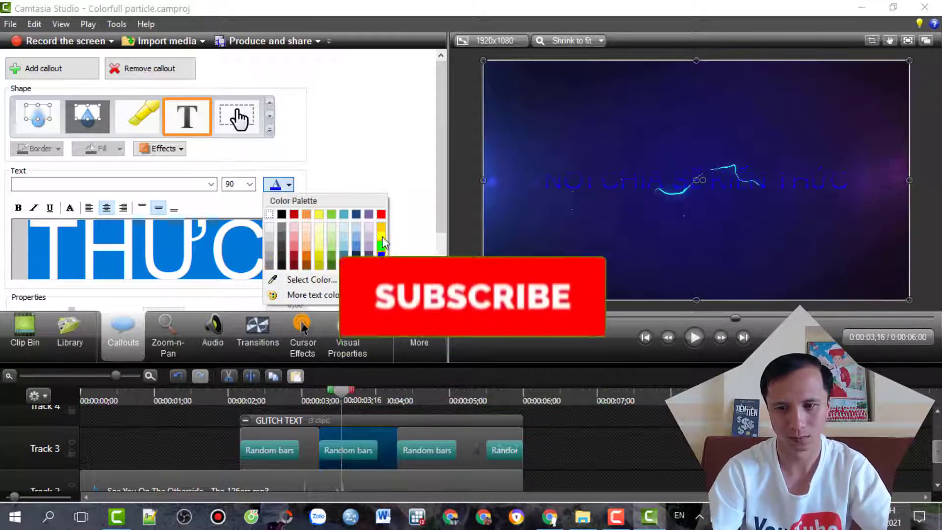
{"action": "left_click", "coordinate": [271, 227]}
{"action": "left_click", "coordinate": [288, 185]}
{"action": "left_click", "coordinate": [361, 250]}
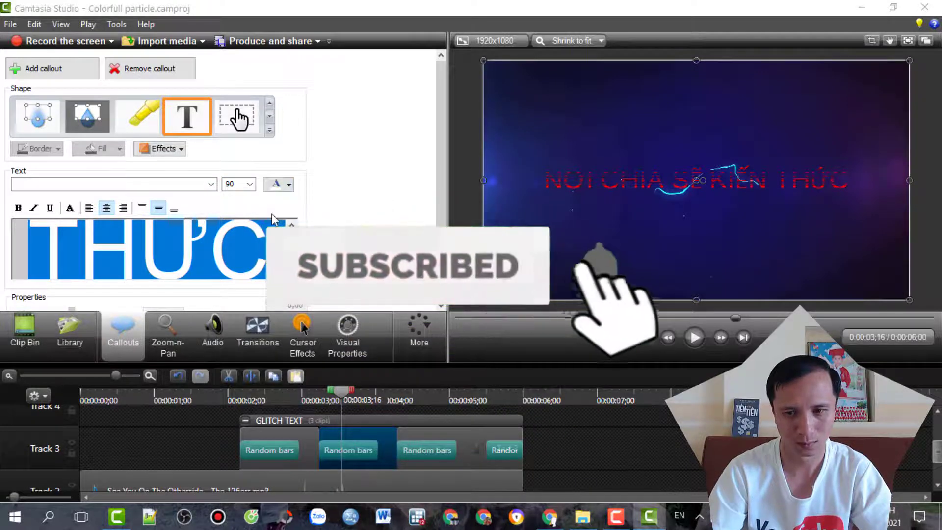
Step: Replace the placeholder text in the third GLITCH TEXT clip with the creator's YouTube channel address in capitals
{"action": "left_click", "coordinate": [410, 401]}
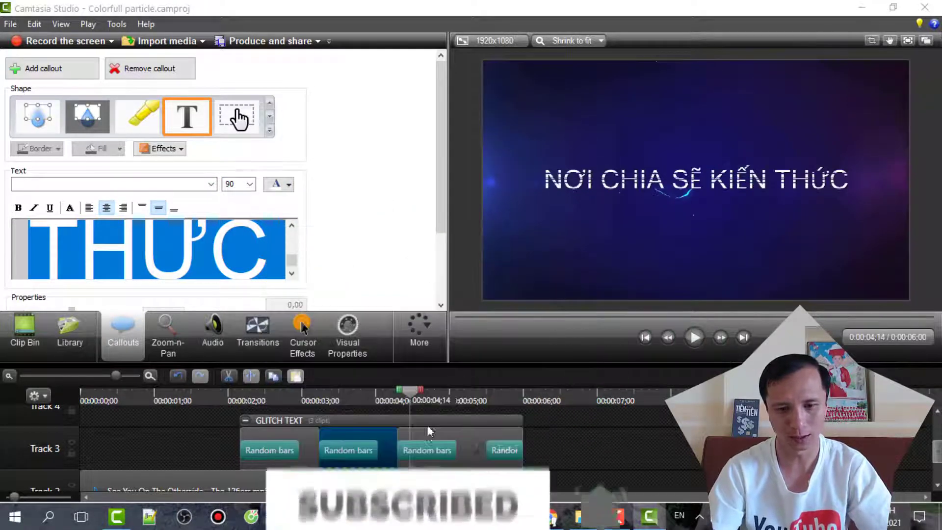
{"action": "left_click", "coordinate": [425, 429]}
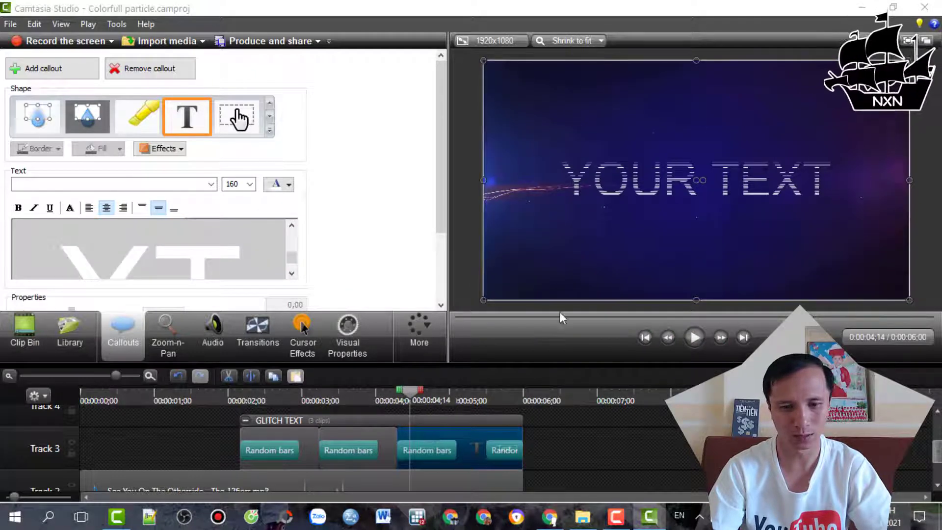
{"action": "left_click", "coordinate": [196, 256]}
{"action": "key", "text": "ctrl+a"}
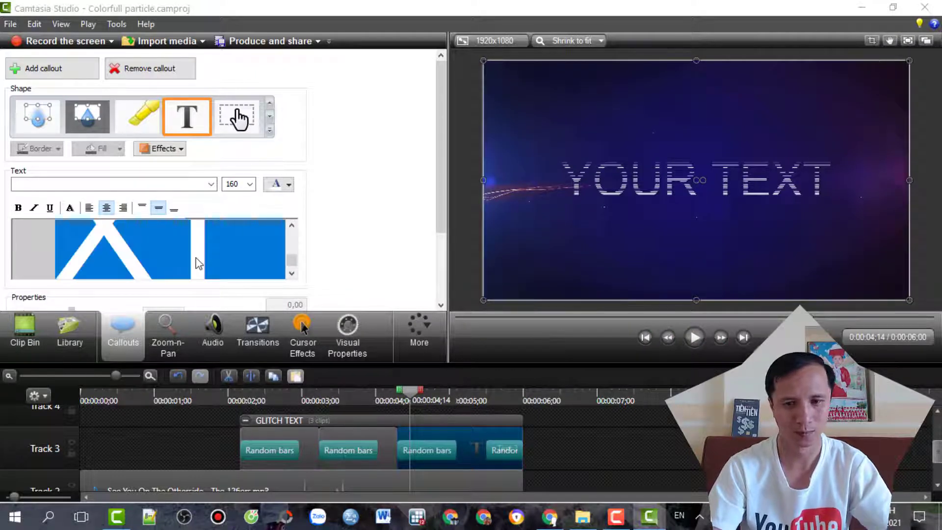
{"action": "left_click", "coordinate": [196, 257]}
{"action": "type", "text": "Y"}
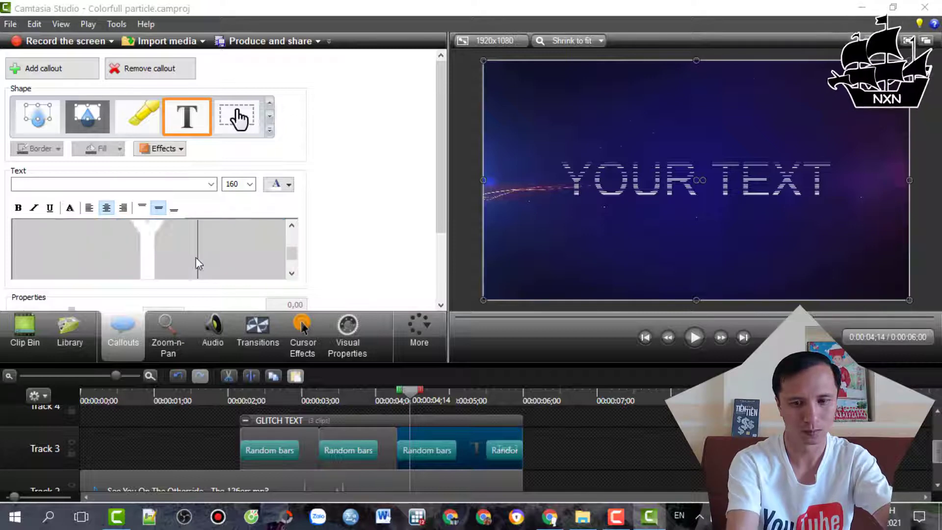
{"action": "type", "text": "OUTUBE.COM"}
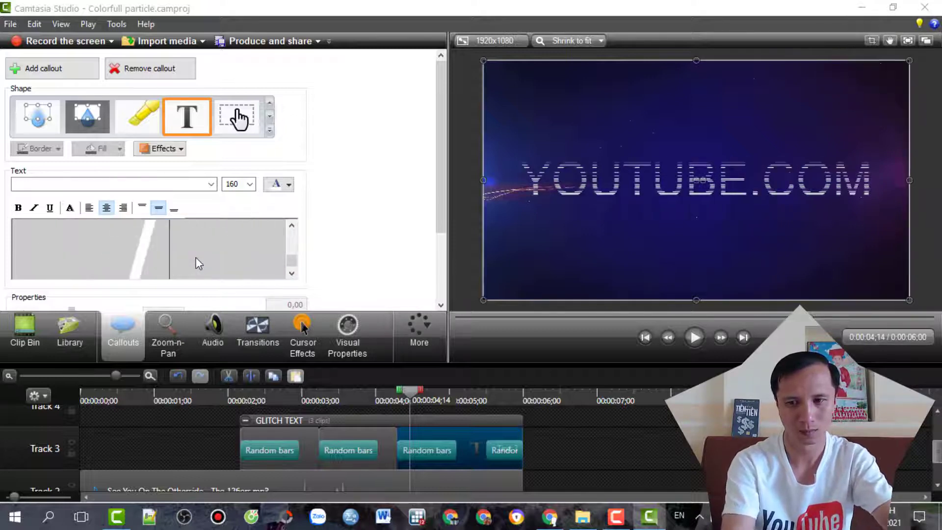
{"action": "type", "text": "/NGUYENX"}
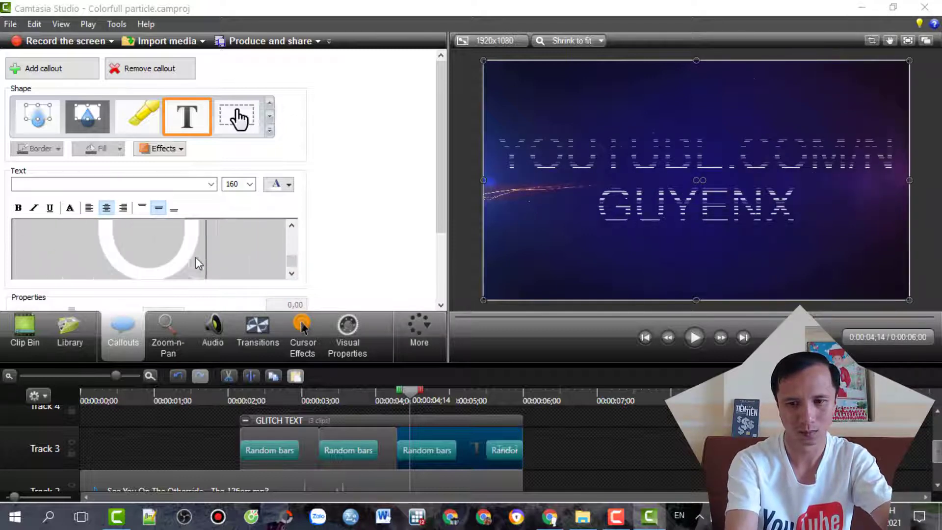
{"action": "type", "text": "UANNGO"}
Step: Set the font size of the entire YouTube-address title to 72
{"action": "key", "text": "ctrl+a"}
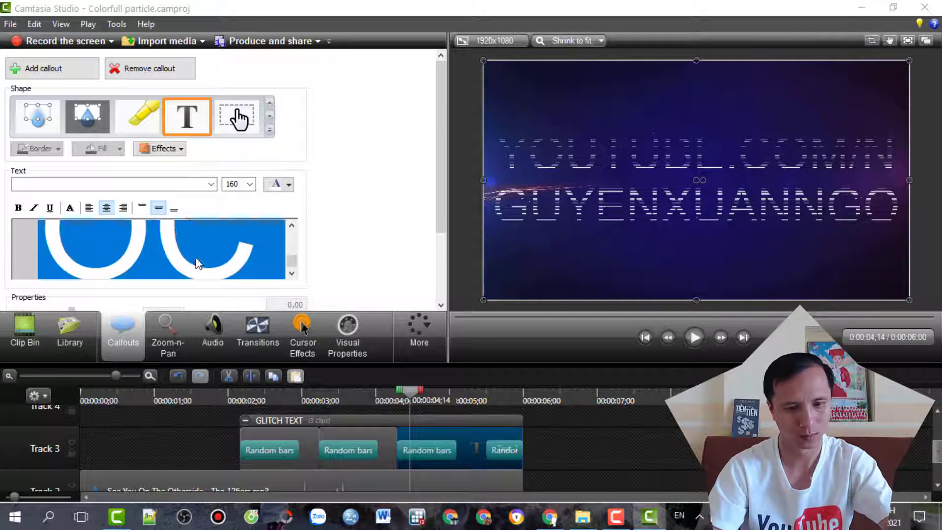
{"action": "left_click", "coordinate": [255, 249]}
{"action": "key", "text": "ctrl+a"}
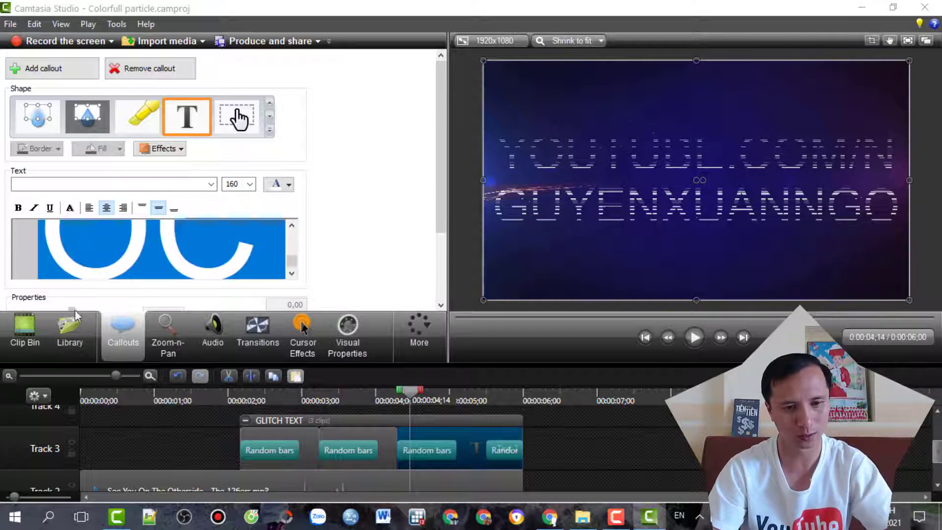
{"action": "left_click", "coordinate": [250, 184]}
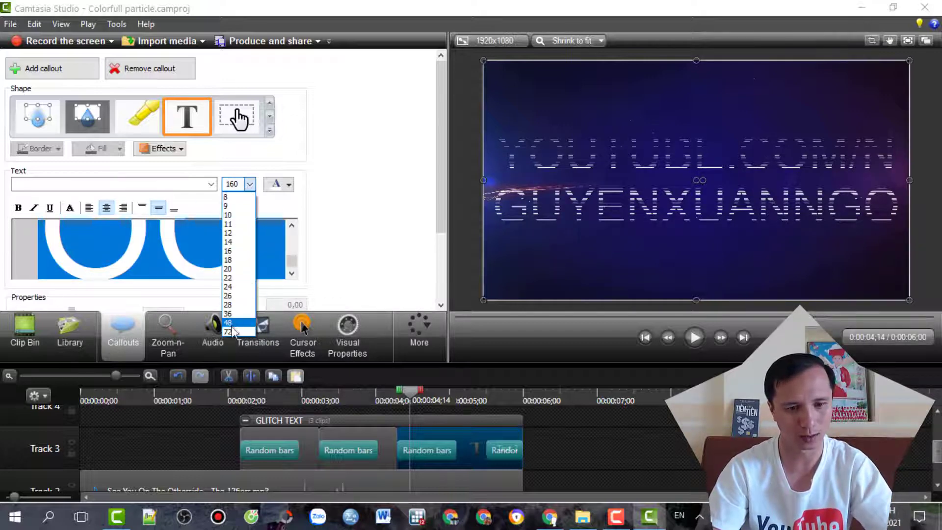
{"action": "left_click", "coordinate": [232, 332]}
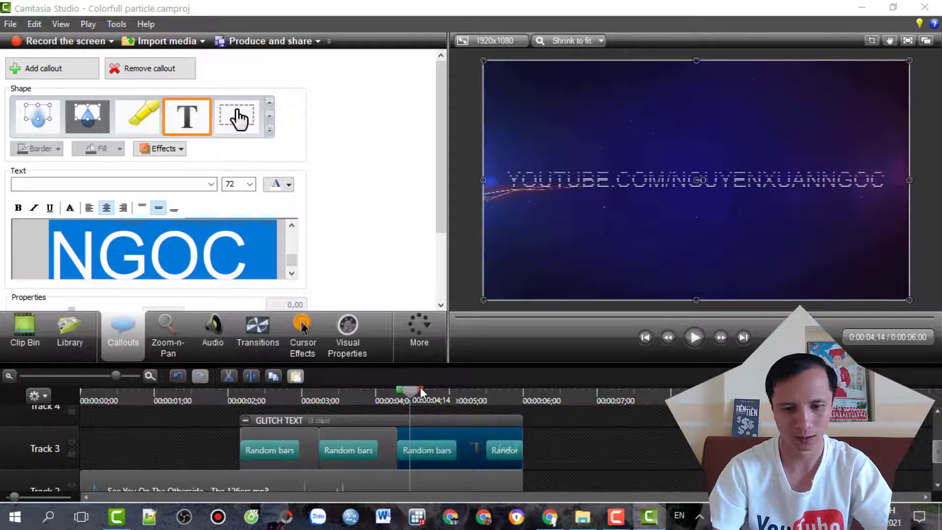
Step: Clear the timeline range selection and play the whole intro from the beginning to review the edited titles
{"action": "left_click_drag", "start_coordinate": [420, 387], "coordinate": [490, 380]}
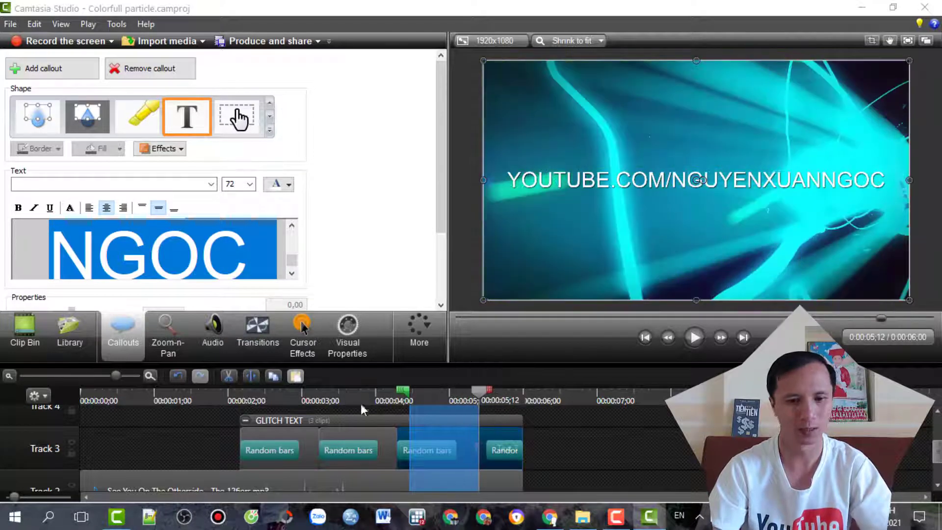
{"action": "left_click", "coordinate": [405, 390]}
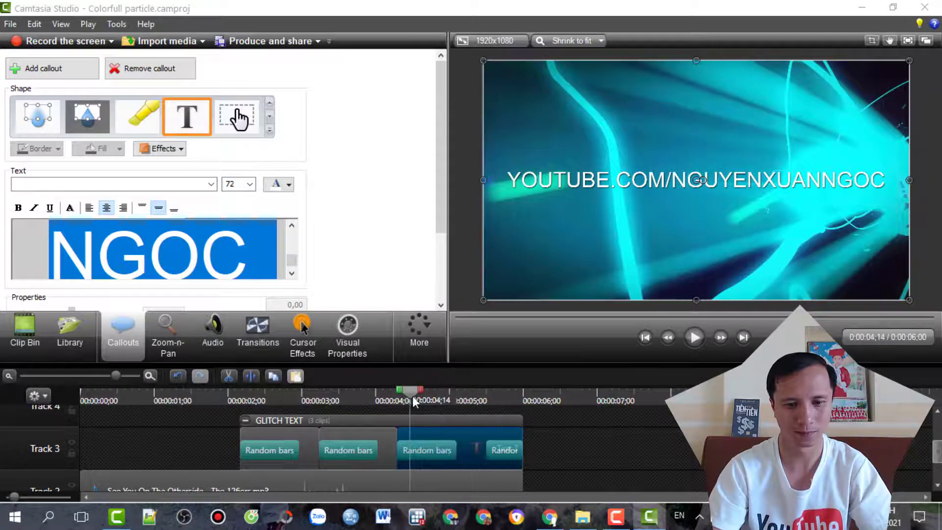
{"action": "key", "text": "Home"}
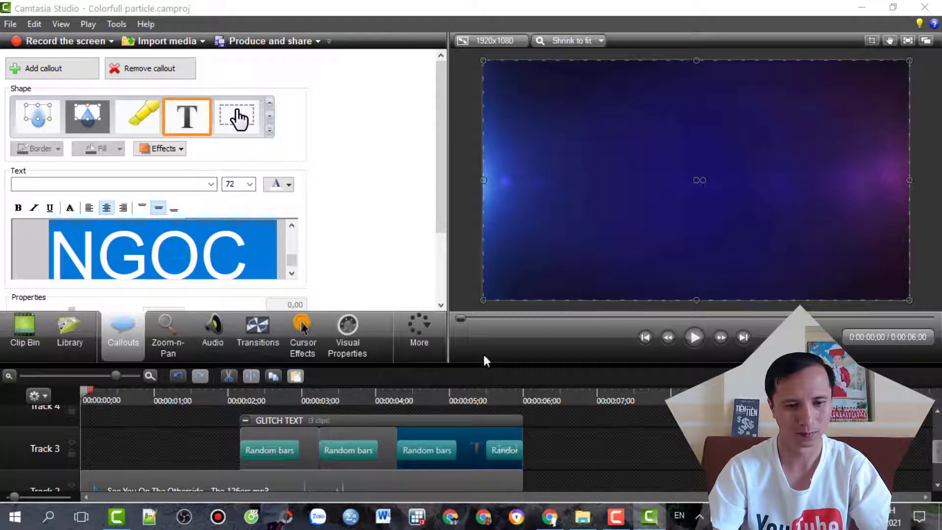
{"action": "left_click", "coordinate": [694, 338]}
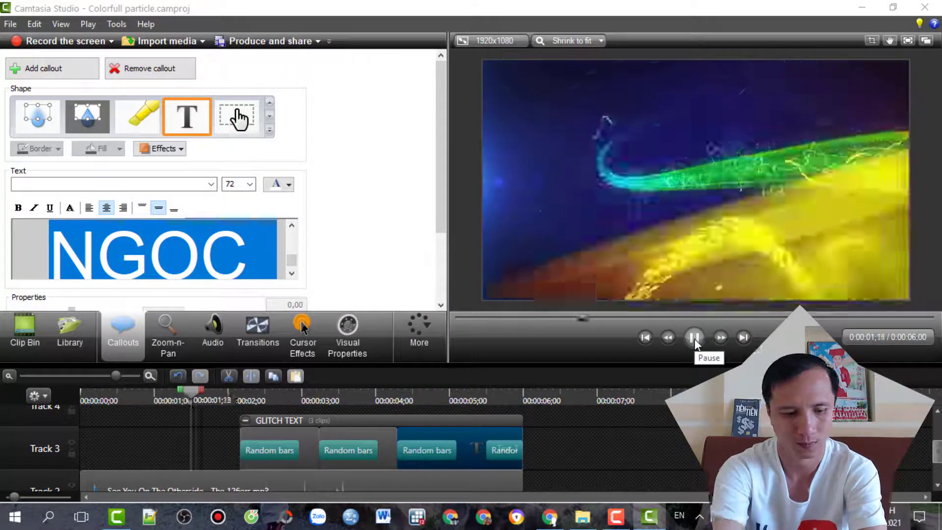
Step: Raise the computer's sound volume while the intro preview plays through to its end
{"action": "key", "text": "XF86AudioLowerVolume"}
{"action": "key", "text": "XF86AudioRaiseVolume"}
{"action": "key", "text": "XF86AudioRaiseVolume"}
{"action": "key", "text": "XF86AudioRaiseVolume"}
{"action": "key", "text": "XF86AudioRaiseVolume"}
{"action": "key", "text": "XF86AudioRaiseVolume"}
{"action": "key", "text": "XF86AudioRaiseVolume"}
{"action": "key", "text": "XF86AudioRaiseVolume"}
{"action": "key", "text": "XF86AudioRaiseVolume"}
{"action": "key", "text": "XF86AudioRaiseVolume"}
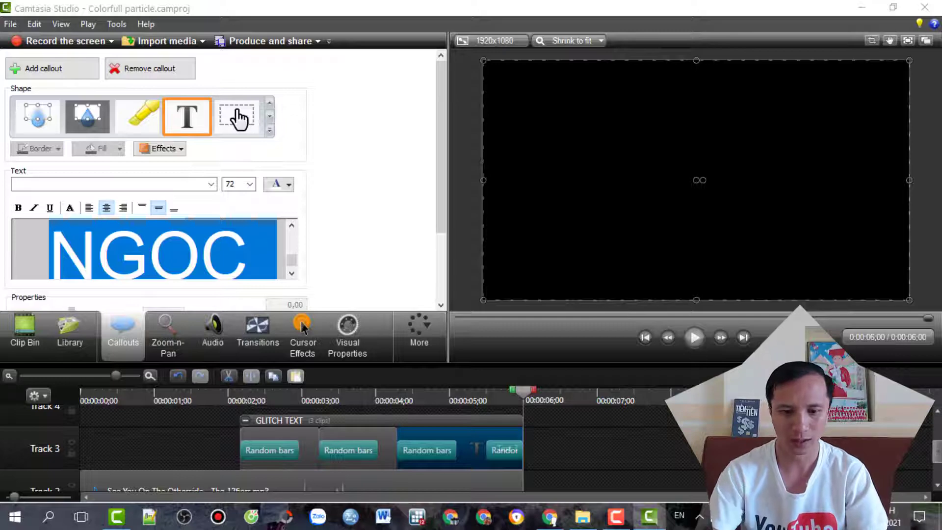
Step: Switch to File Explorer and browse the templates in the parent folder, 15 Template Intro For Camtasia 9
{"action": "left_click", "coordinate": [582, 517]}
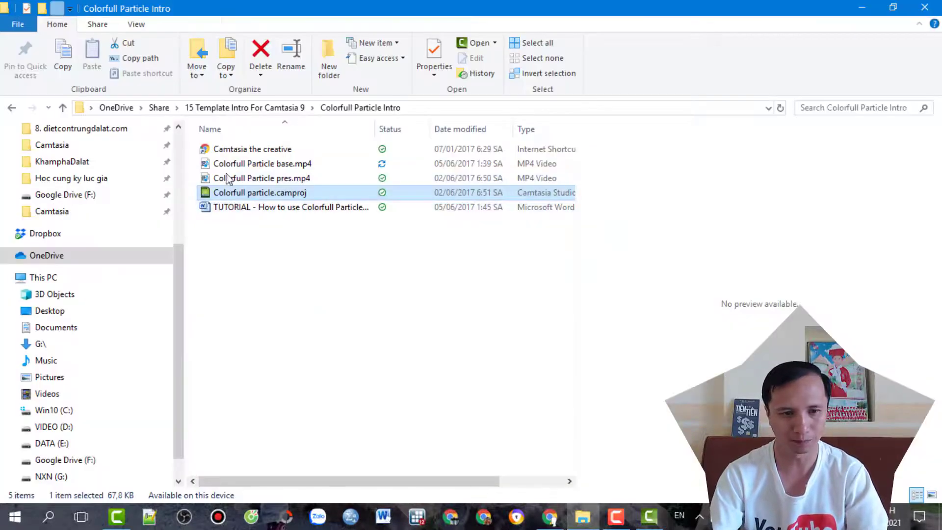
{"action": "left_click", "coordinate": [62, 107]}
{"action": "scroll", "coordinate": [465, 397], "scroll_direction": "down", "scroll_amount": 2}
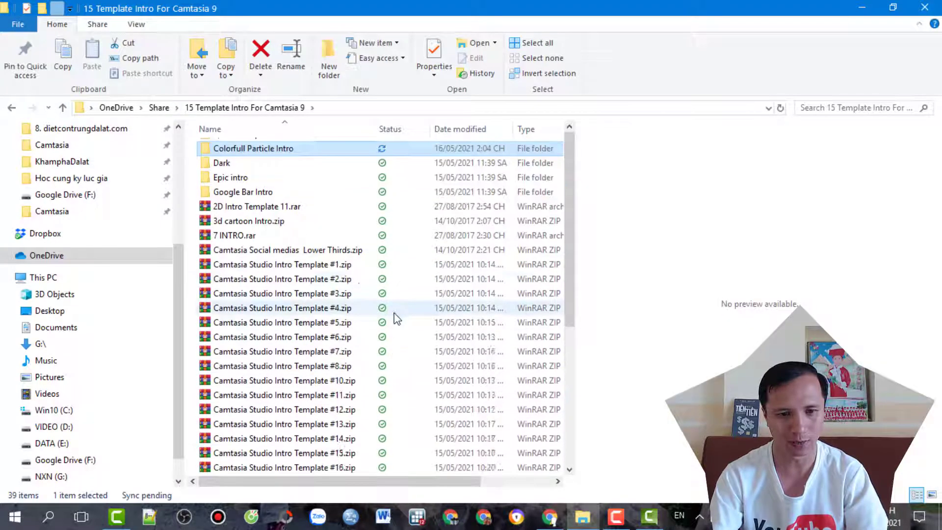
{"action": "left_click", "coordinate": [387, 221]}
{"action": "left_click_drag", "start_coordinate": [568, 275], "coordinate": [567, 340]}
Step: Open the Camtasia Studio Intro Template #20.zip archive briefly, close it, and look through the remaining template archives
{"action": "left_click", "coordinate": [335, 377]}
{"action": "double_click", "coordinate": [335, 381]}
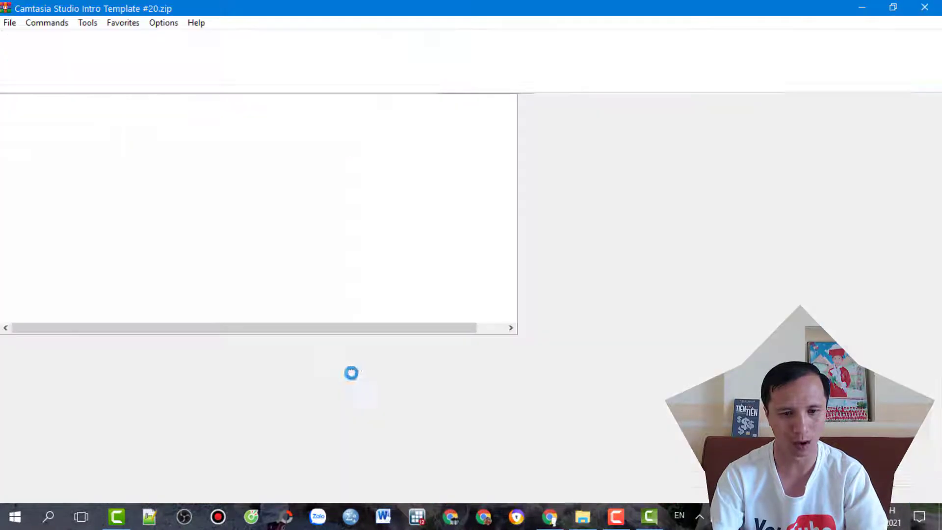
{"action": "left_click", "coordinate": [925, 6]}
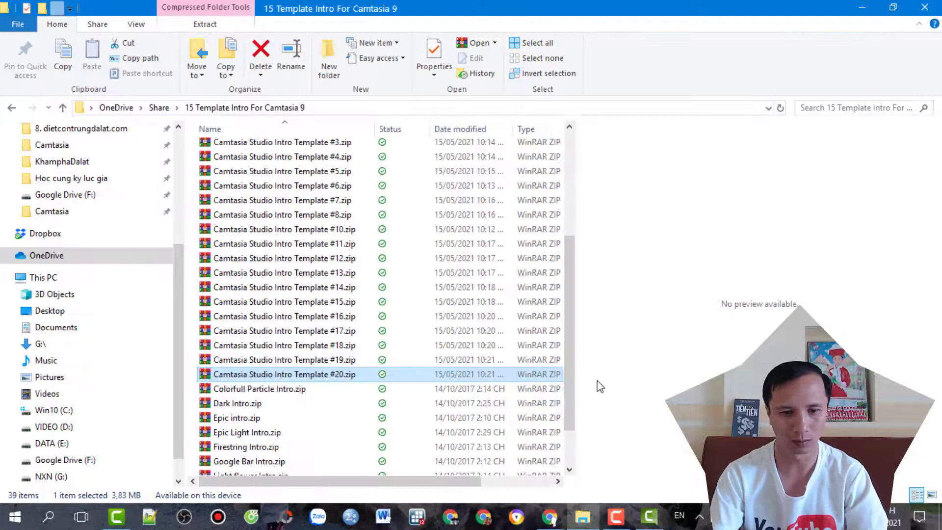
{"action": "left_click_drag", "start_coordinate": [569, 381], "coordinate": [563, 435]}
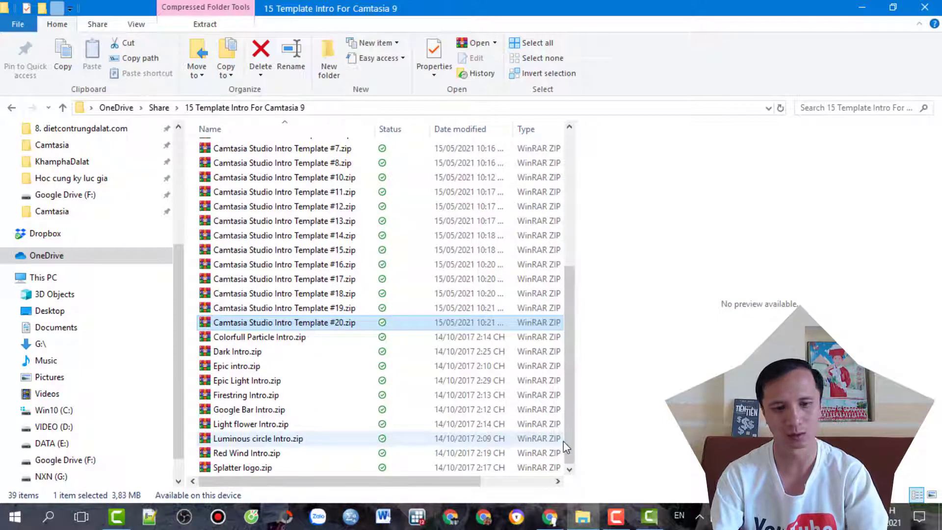